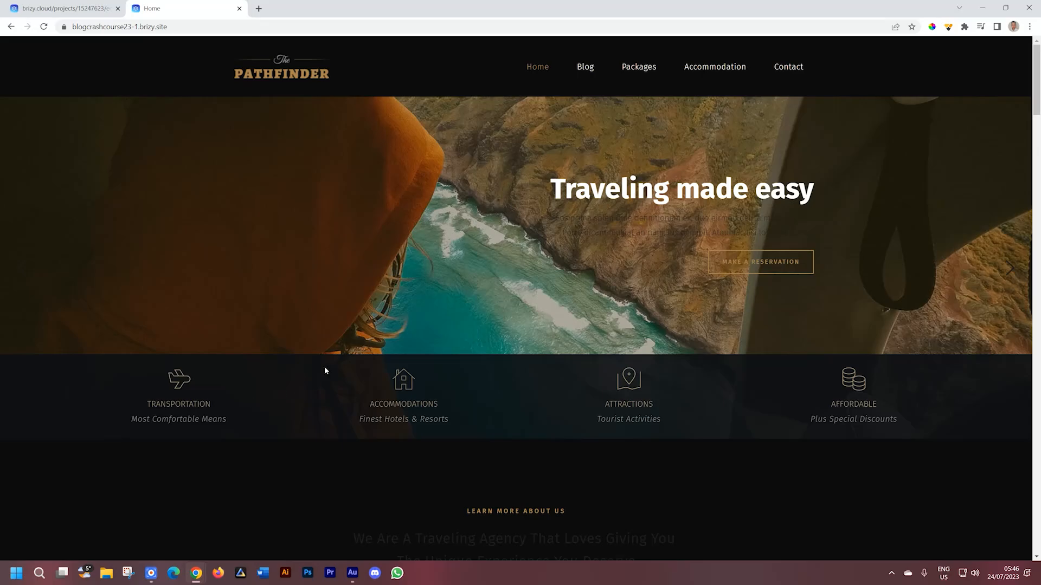
- Navigate to the Blog page showing the Romania, Egypt and Laos post cards
{"action": "left_click", "coordinate": [582, 71]}
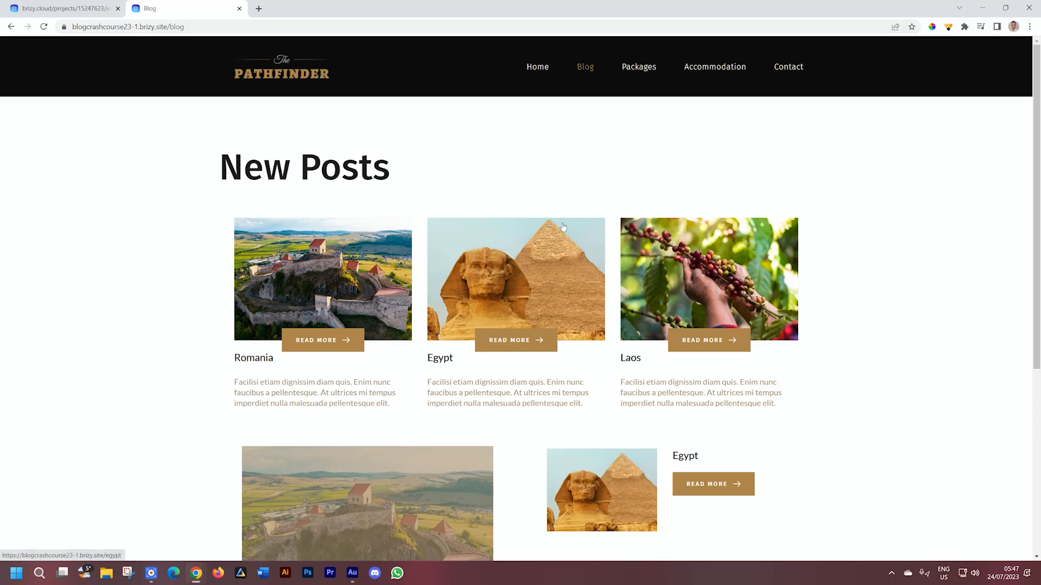
{"action": "scroll", "coordinate": [651, 248], "scroll_direction": "down", "scroll_amount": 1}
{"action": "scroll", "coordinate": [878, 274], "scroll_direction": "down", "scroll_amount": 2}
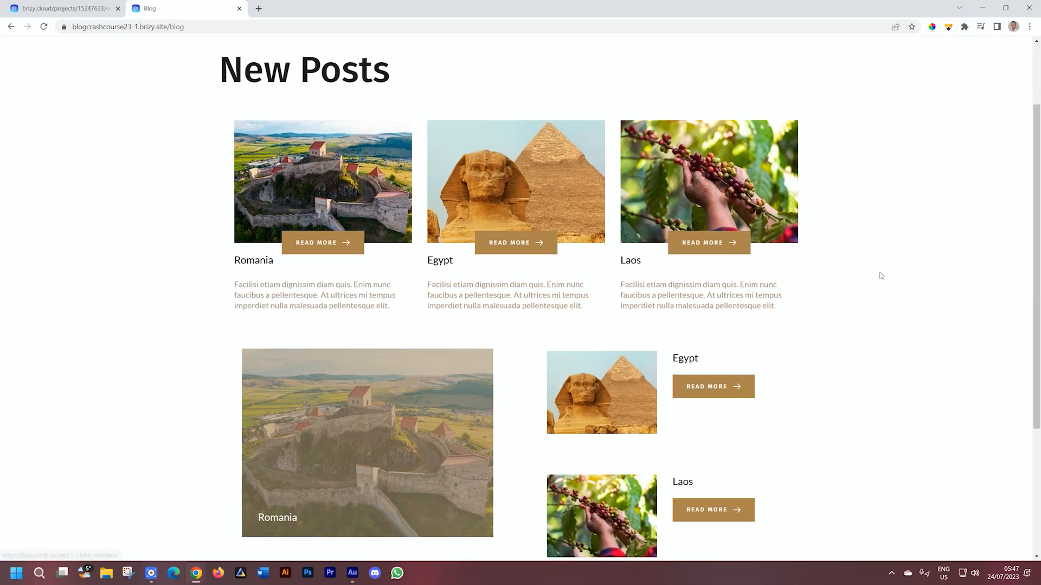
{"action": "scroll", "coordinate": [813, 350], "scroll_direction": "up", "scroll_amount": 2}
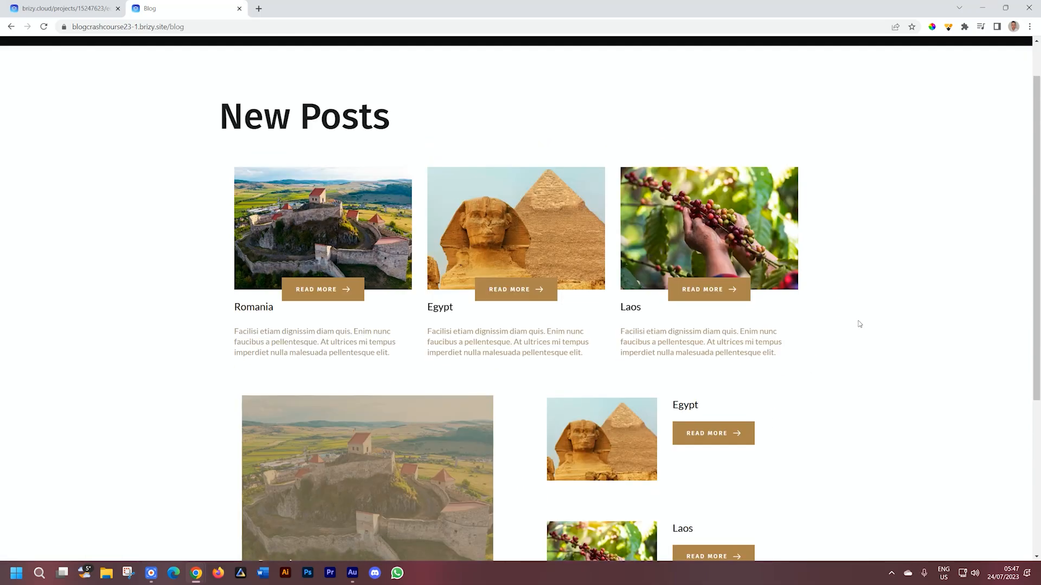
- Open the Romania post via its READ MORE card and review it
{"action": "left_click", "coordinate": [322, 293]}
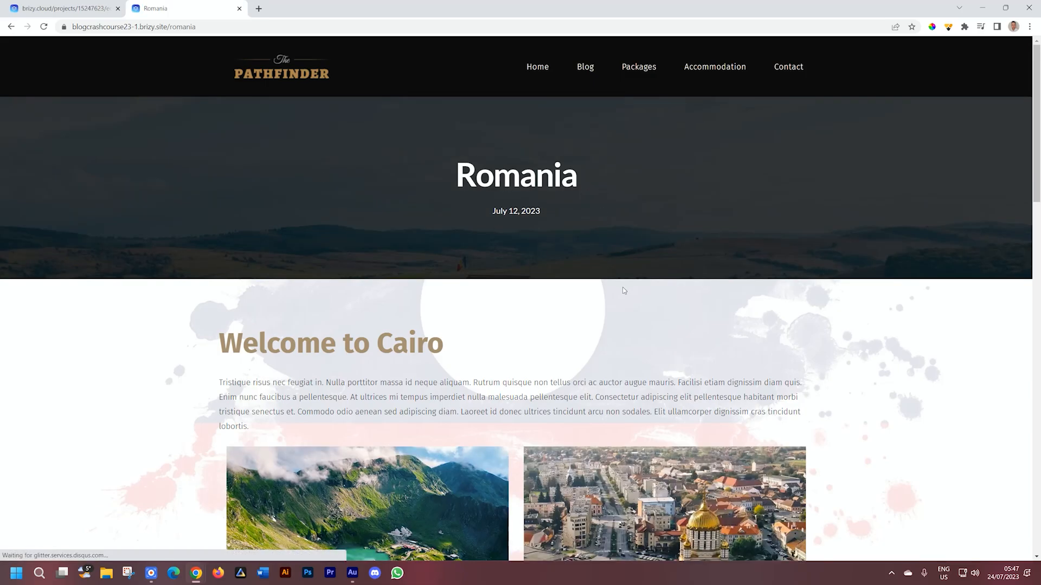
{"action": "scroll", "coordinate": [569, 220], "scroll_direction": "down", "scroll_amount": 2}
{"action": "scroll", "coordinate": [502, 277], "scroll_direction": "down", "scroll_amount": 1}
{"action": "scroll", "coordinate": [502, 276], "scroll_direction": "down", "scroll_amount": 3}
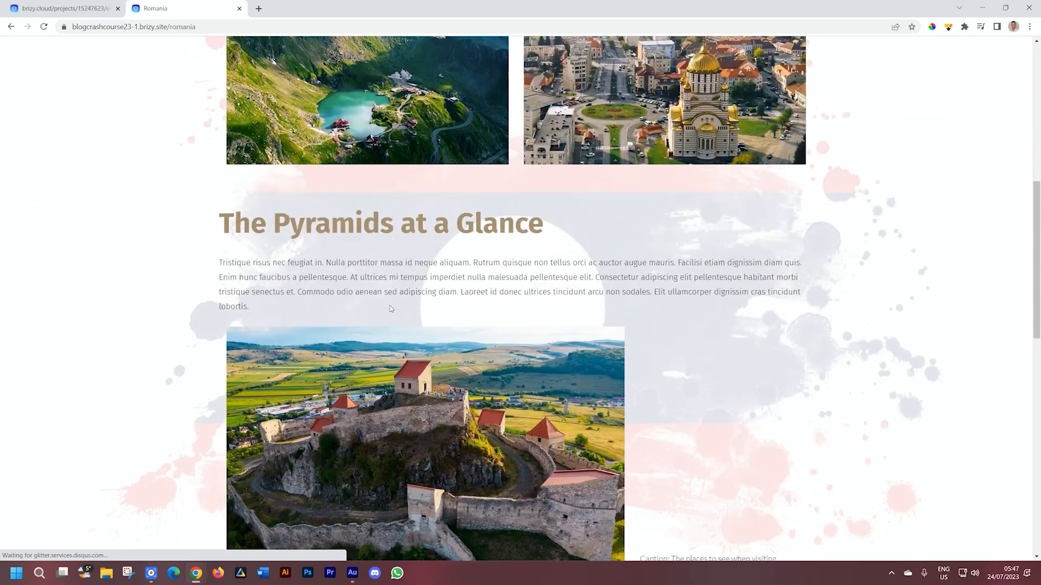
{"action": "scroll", "coordinate": [390, 305], "scroll_direction": "down", "scroll_amount": 3}
{"action": "scroll", "coordinate": [389, 305], "scroll_direction": "down", "scroll_amount": 3}
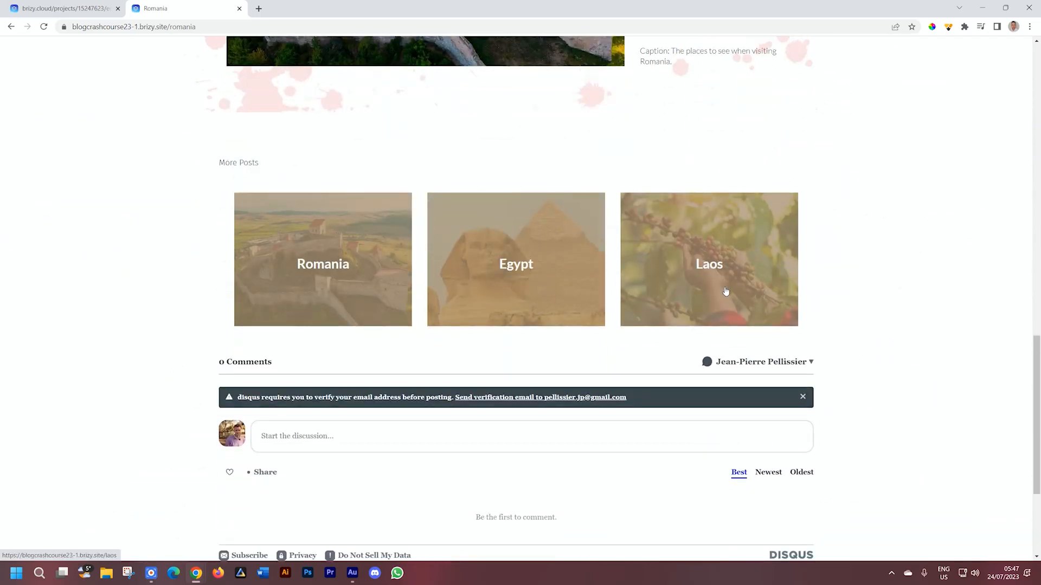
{"action": "scroll", "coordinate": [488, 382], "scroll_direction": "down", "scroll_amount": 1}
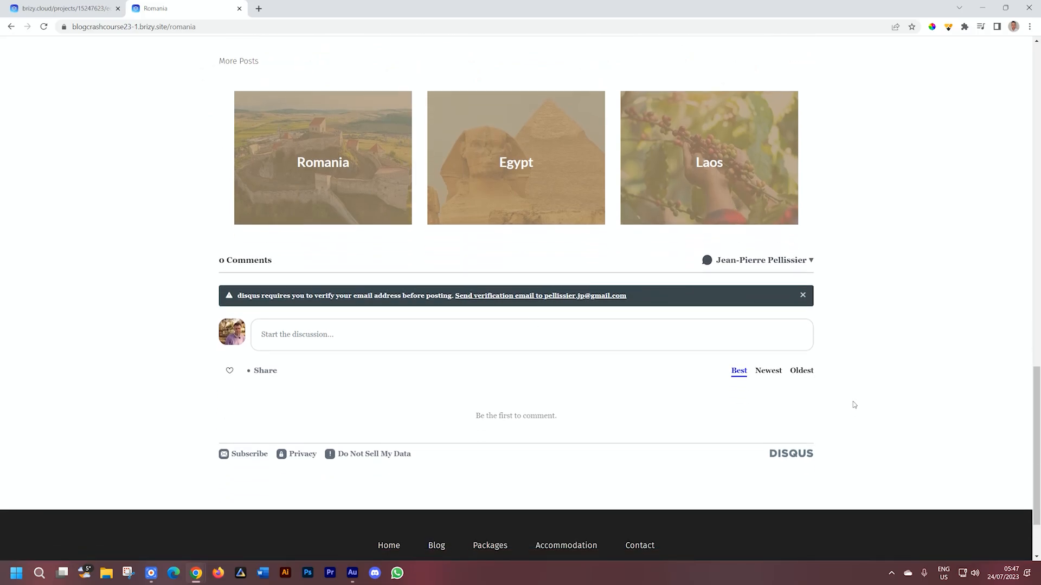
{"action": "scroll", "coordinate": [920, 360], "scroll_direction": "up", "scroll_amount": 4}
{"action": "scroll", "coordinate": [833, 381], "scroll_direction": "up", "scroll_amount": 5}
{"action": "scroll", "coordinate": [833, 380], "scroll_direction": "up", "scroll_amount": 5}
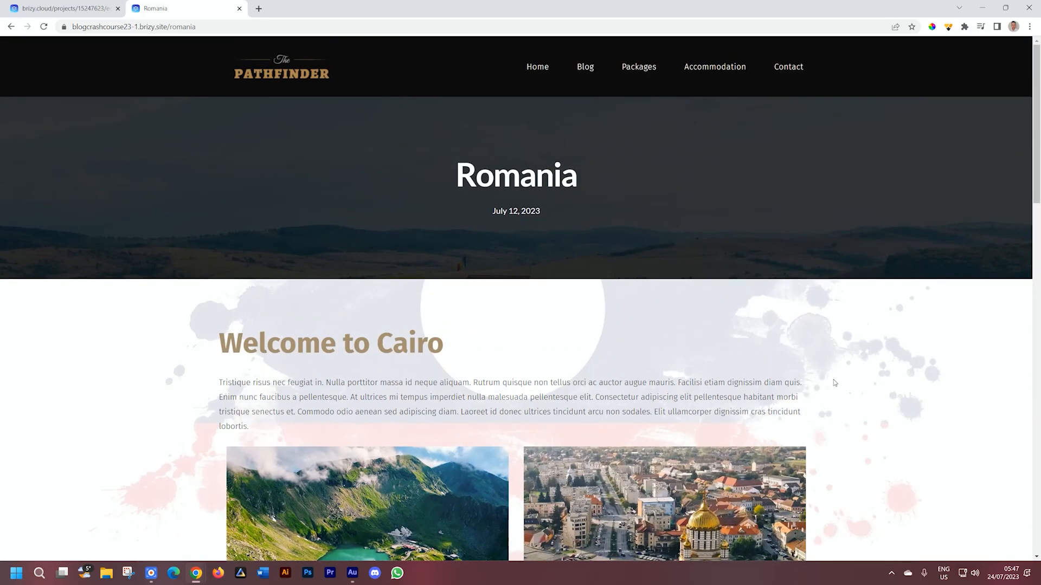
{"action": "scroll", "coordinate": [739, 244], "scroll_direction": "down", "scroll_amount": 8}
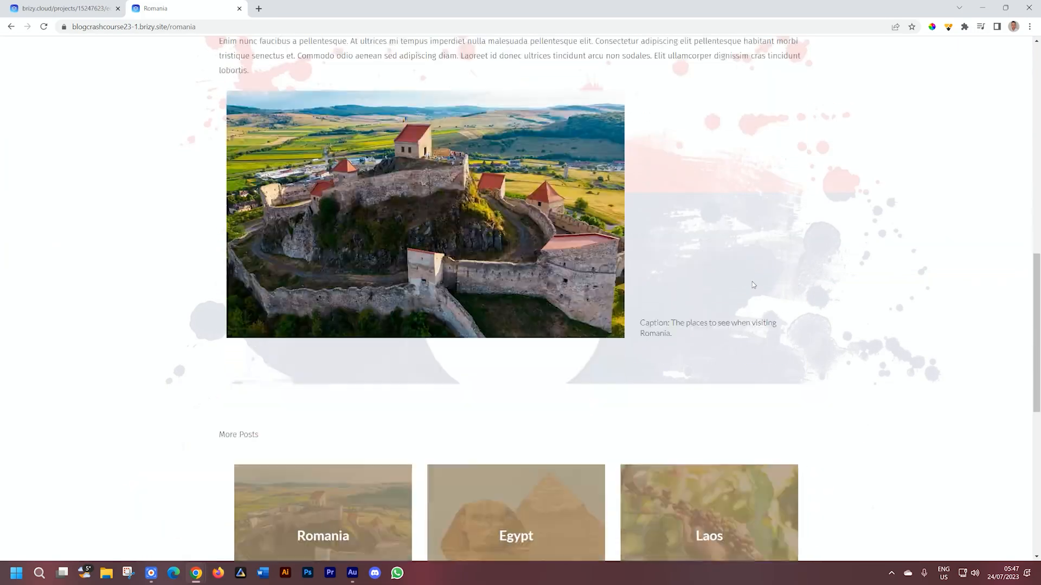
{"action": "scroll", "coordinate": [751, 282], "scroll_direction": "down", "scroll_amount": 5}
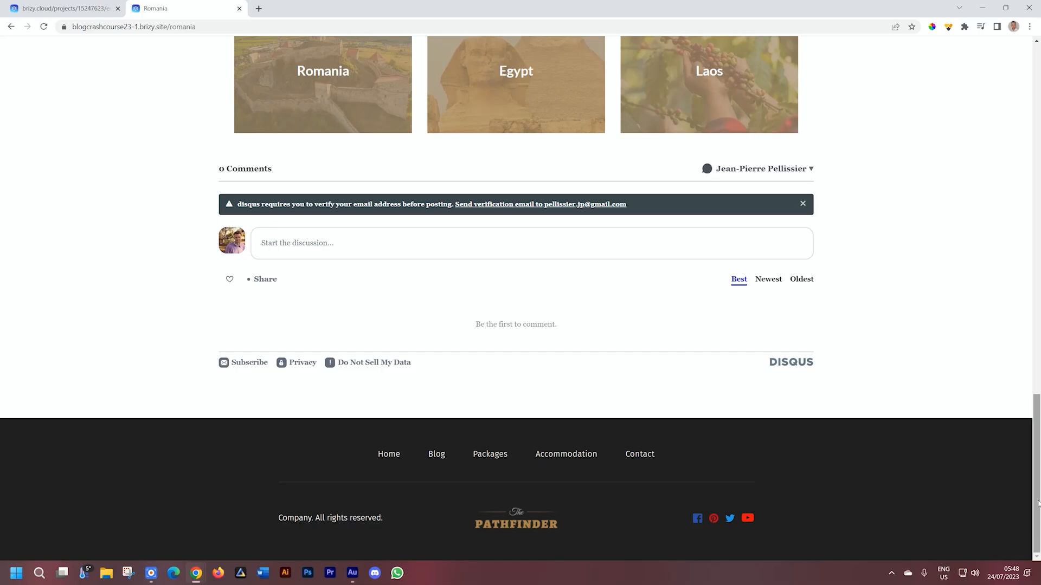
{"action": "left_click_drag", "start_coordinate": [1038, 504], "coordinate": [1038, 150]}
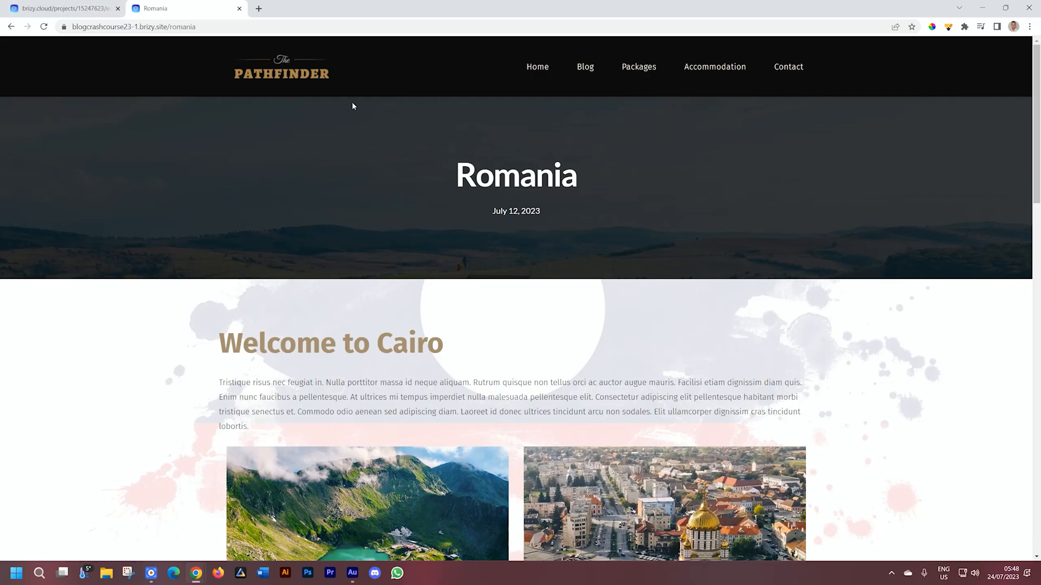
- From the editor's Posts list, open the South Africa post for editing
{"action": "left_click", "coordinate": [97, 12]}
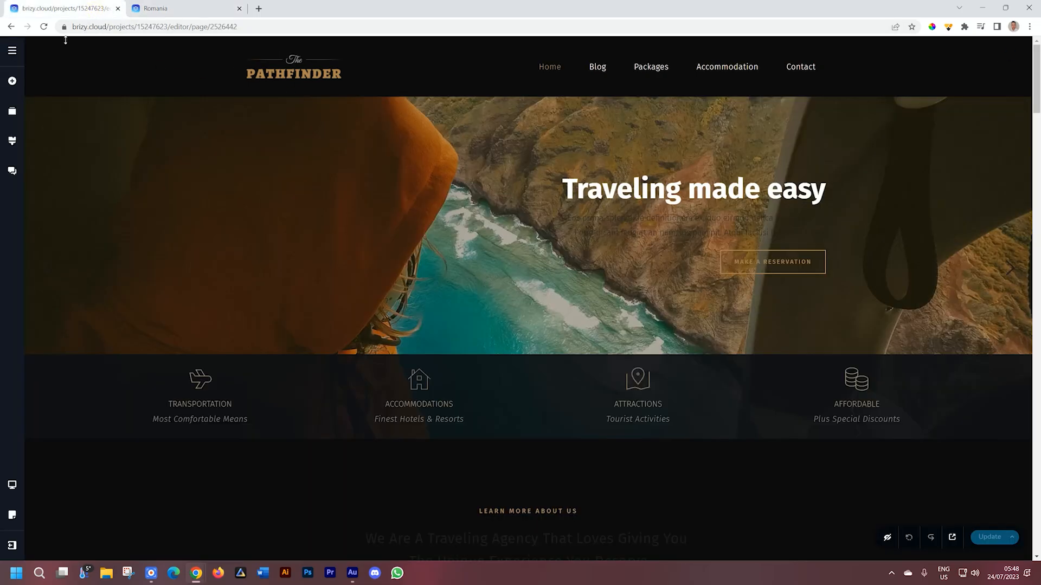
{"action": "left_click", "coordinate": [11, 51]}
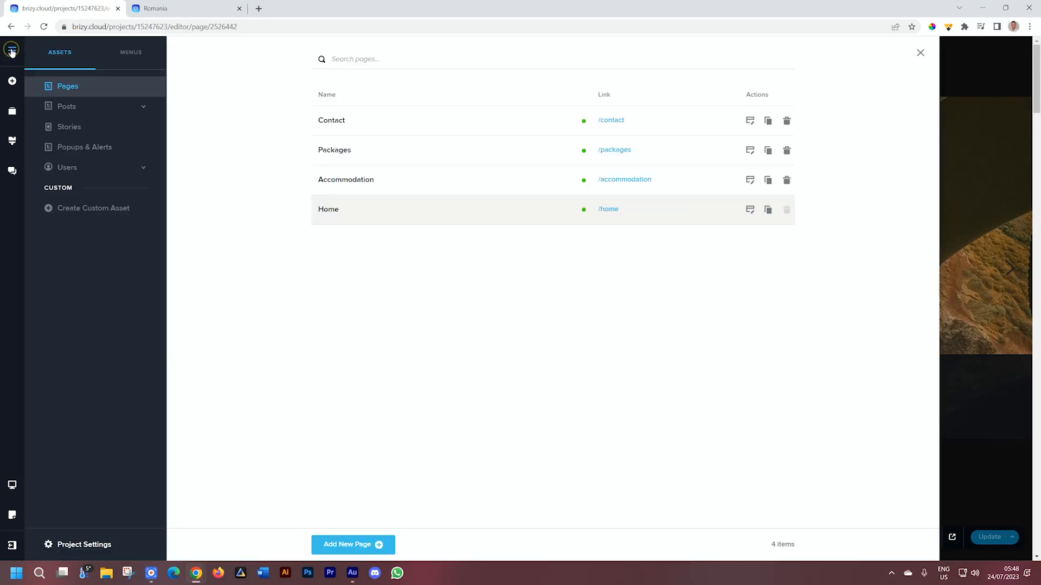
{"action": "left_click", "coordinate": [72, 109]}
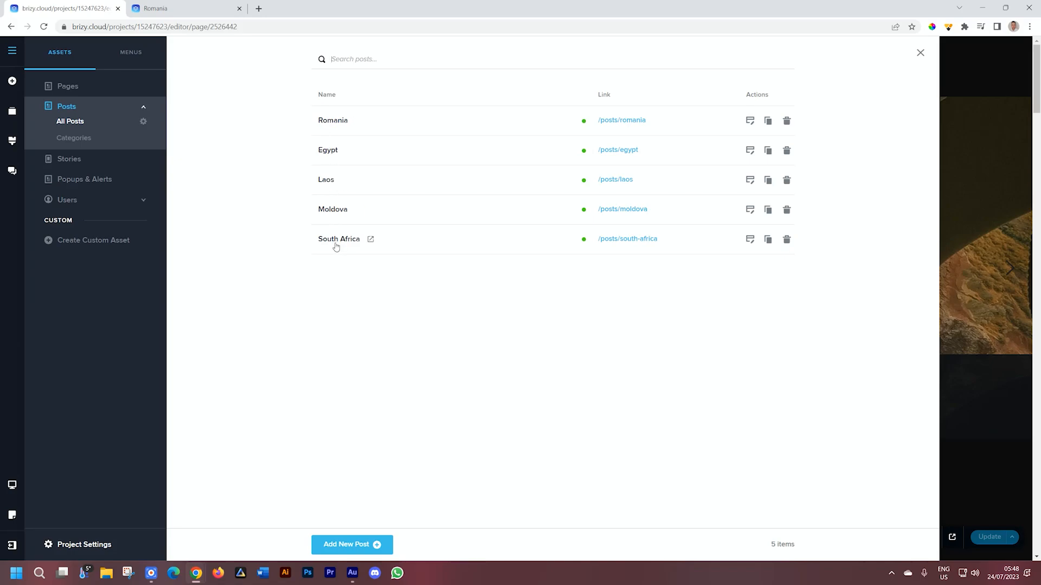
{"action": "left_click", "coordinate": [751, 240]}
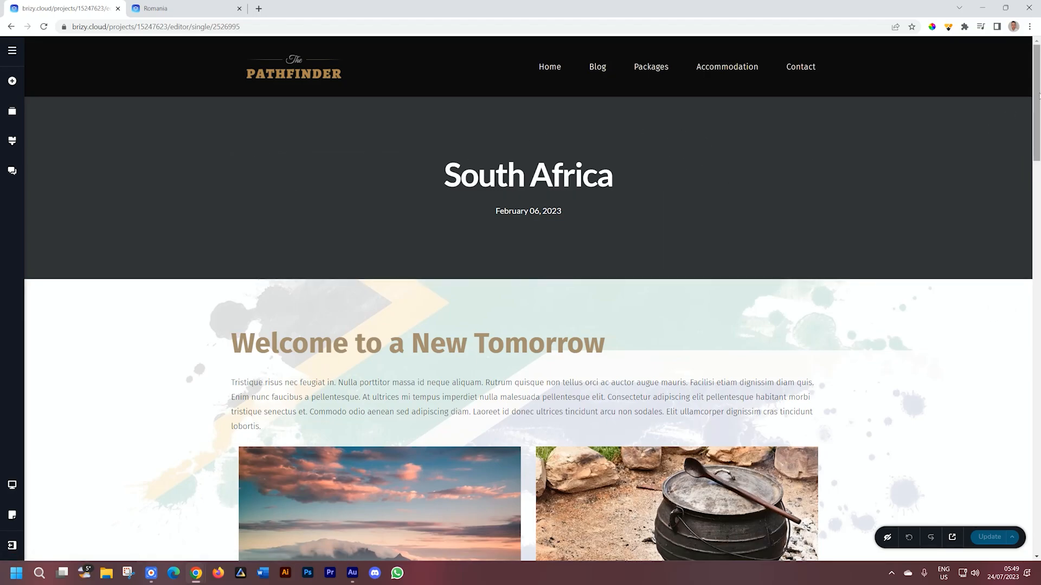
{"action": "left_click_drag", "start_coordinate": [1037, 96], "coordinate": [1038, 327]}
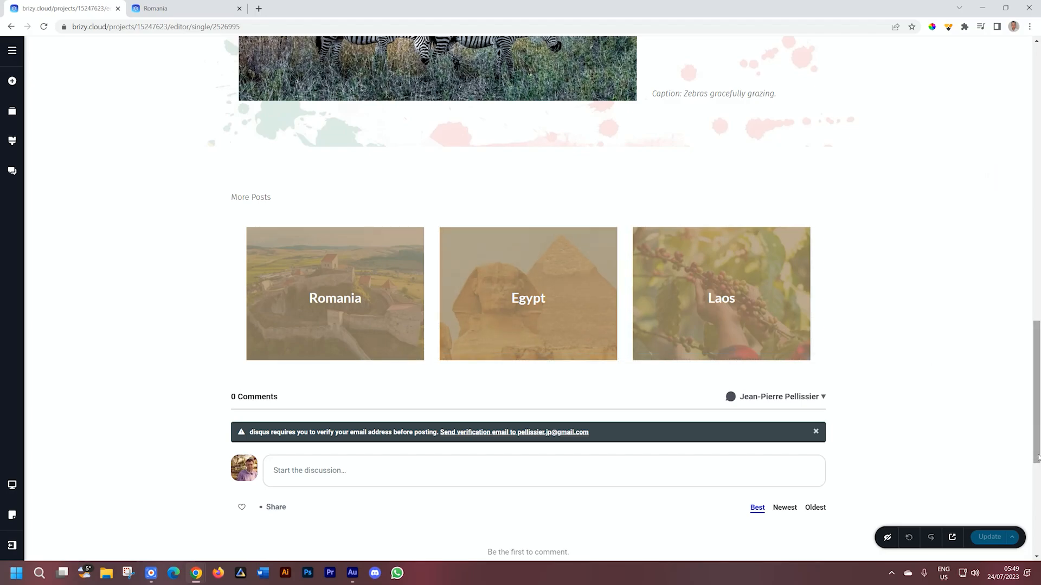
{"action": "left_click_drag", "start_coordinate": [1037, 451], "coordinate": [1039, 126]}
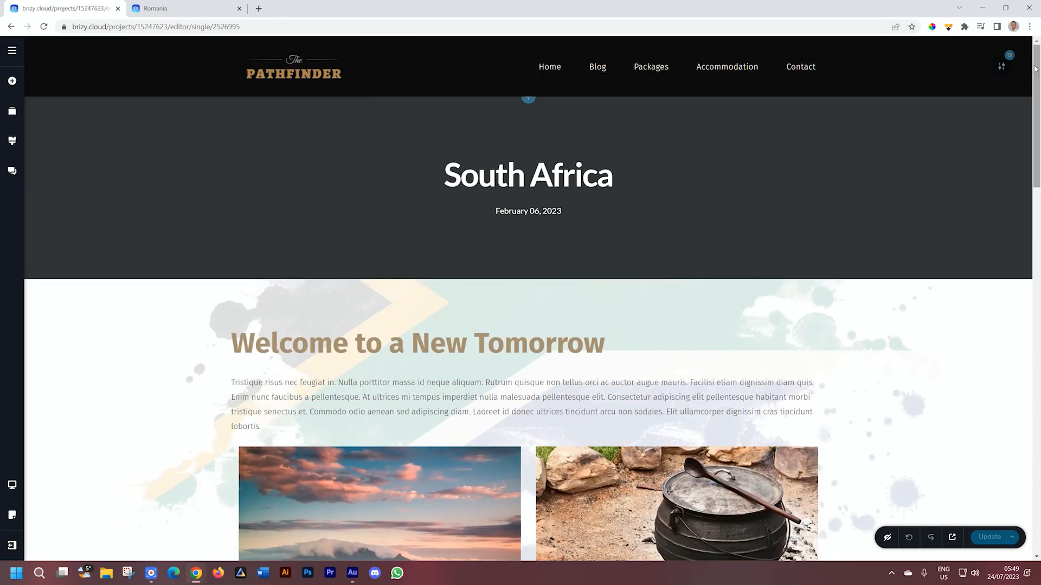
{"action": "mouse_move", "coordinate": [1036, 69]}
{"action": "left_mouse_down"}
{"action": "mouse_move", "coordinate": [1037, 394]}
{"action": "mouse_move", "coordinate": [1038, 57]}
{"action": "left_mouse_up"}
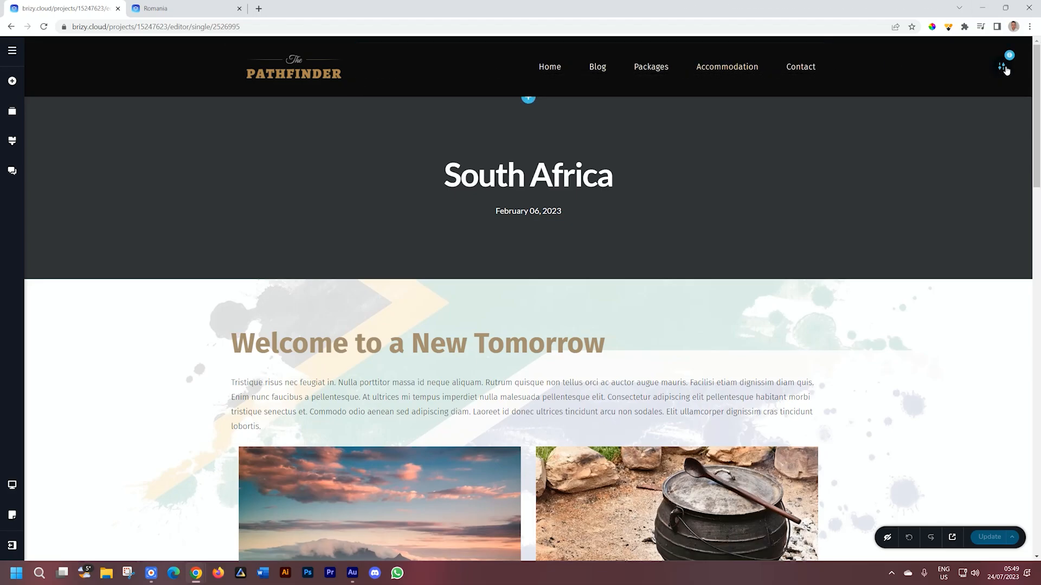
{"action": "mouse_move", "coordinate": [1002, 67]}
{"action": "left_click", "coordinate": [892, 66]}
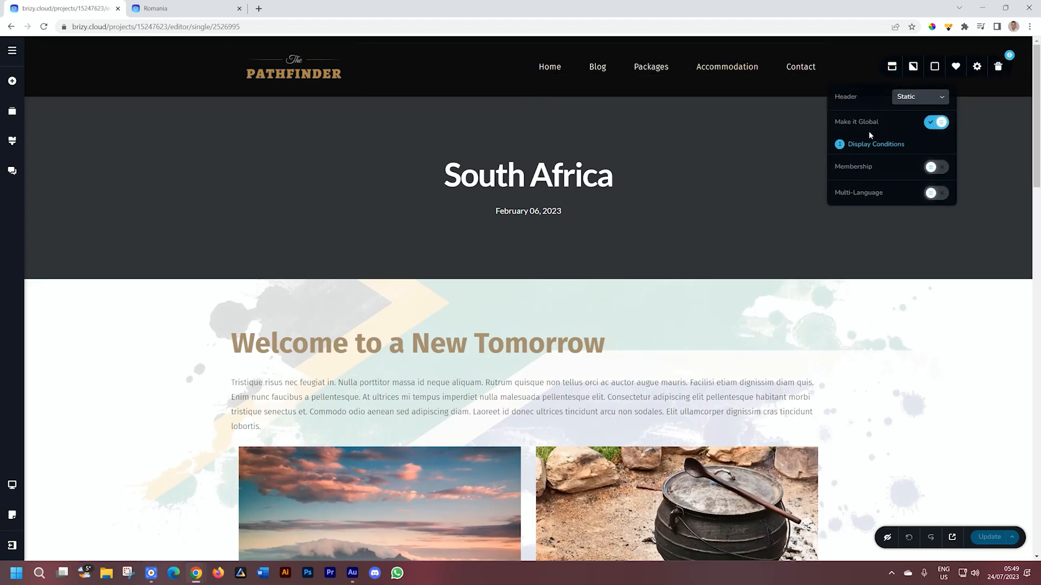
{"action": "left_click", "coordinate": [865, 143]}
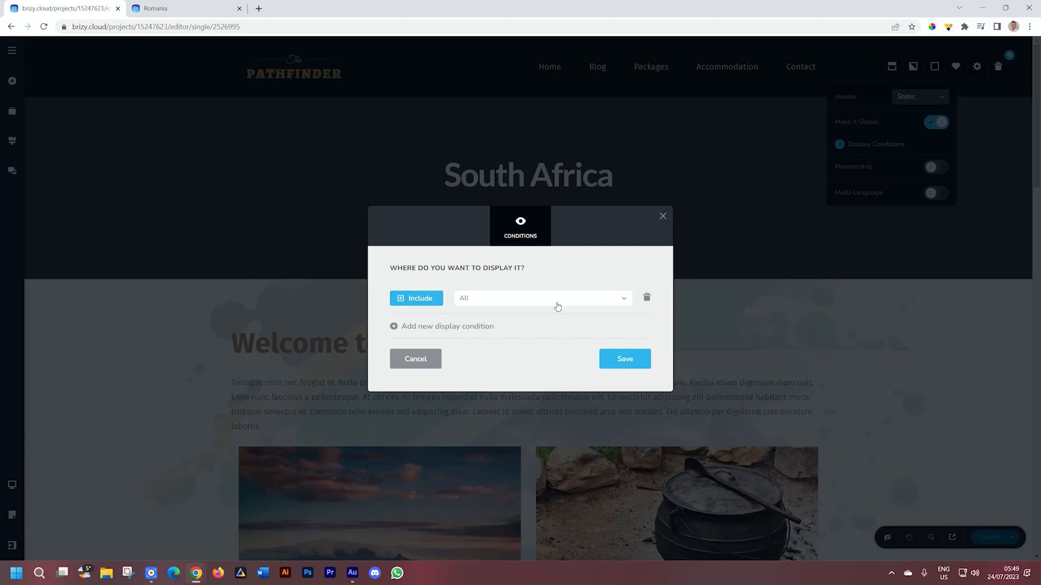
{"action": "left_click", "coordinate": [557, 306]}
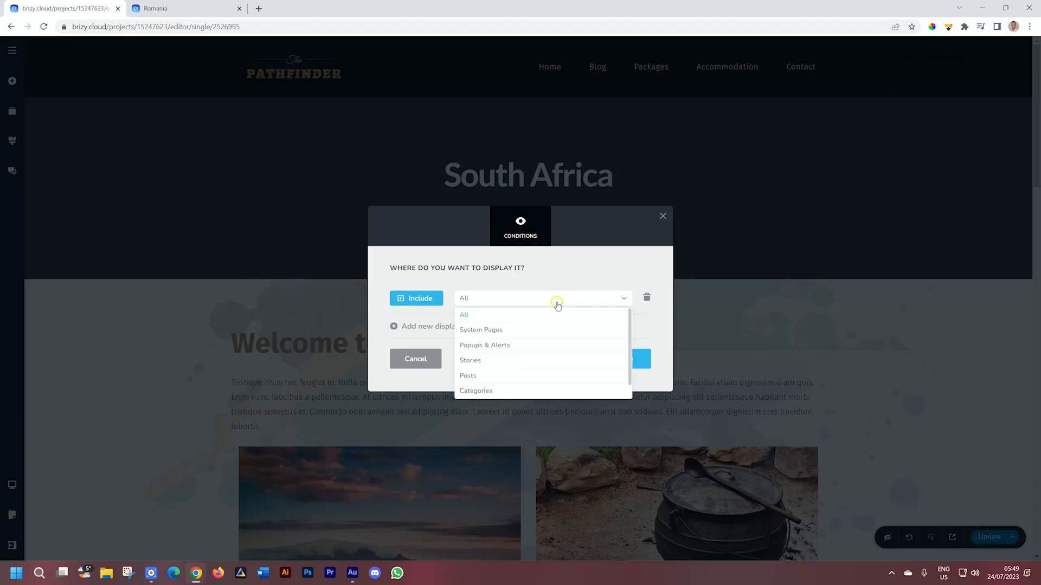
{"action": "scroll", "coordinate": [521, 358], "scroll_direction": "down", "scroll_amount": 1}
{"action": "scroll", "coordinate": [495, 361], "scroll_direction": "up", "scroll_amount": 1}
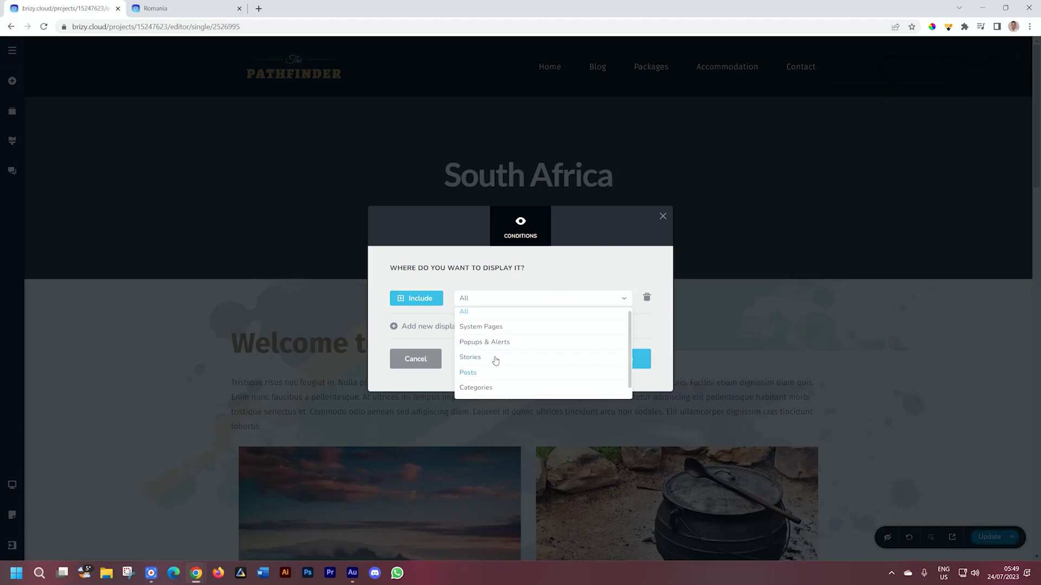
{"action": "left_click", "coordinate": [505, 284]}
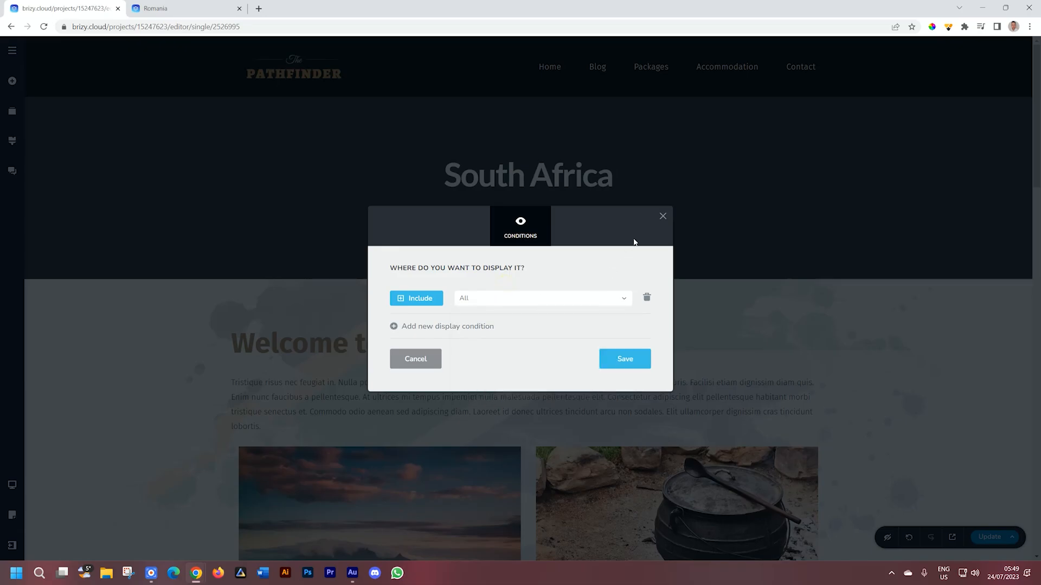
{"action": "left_click", "coordinate": [661, 217]}
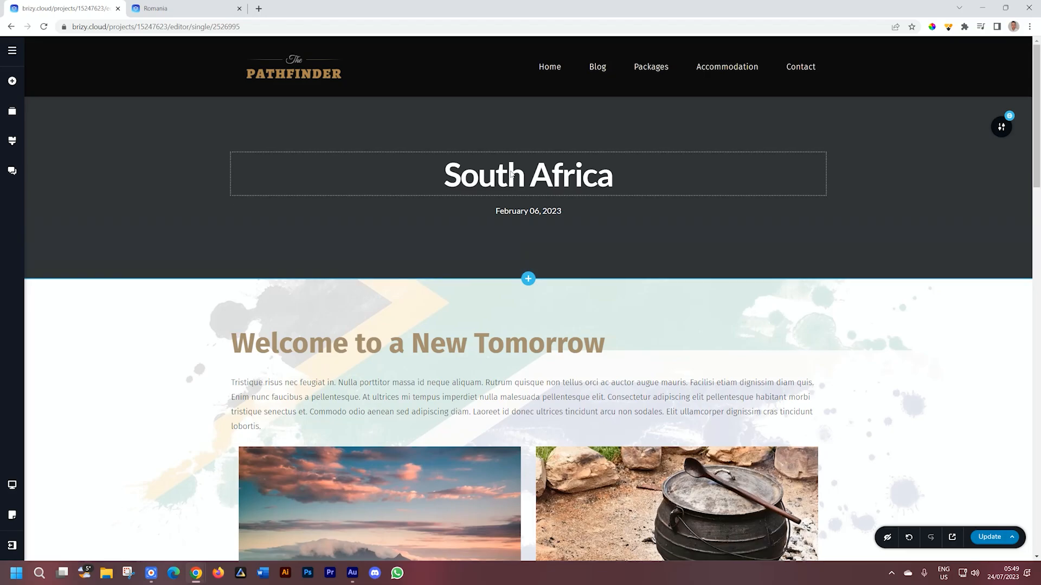
{"action": "left_click", "coordinate": [507, 178]}
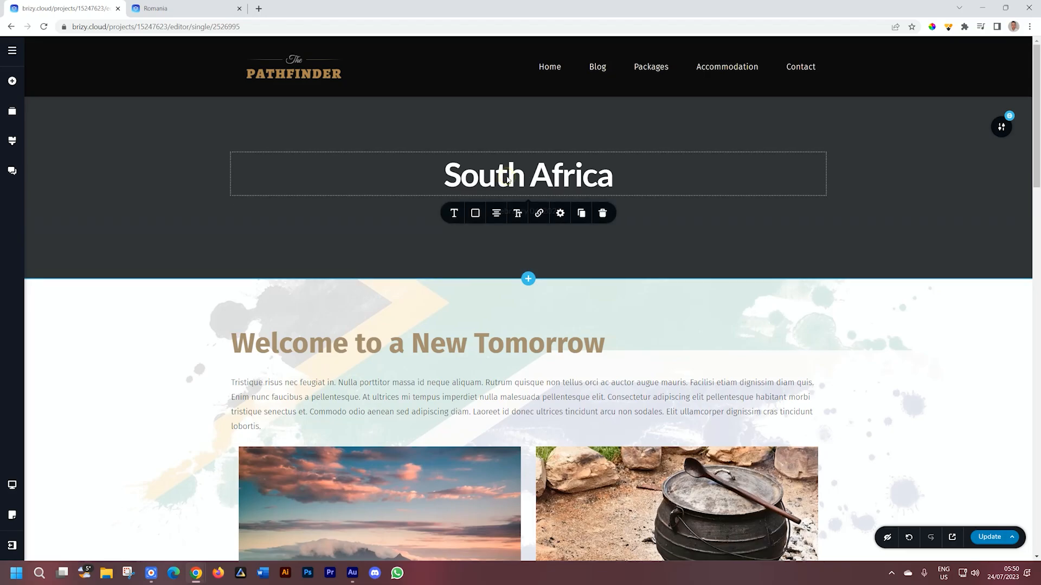
{"action": "left_click", "coordinate": [454, 213]}
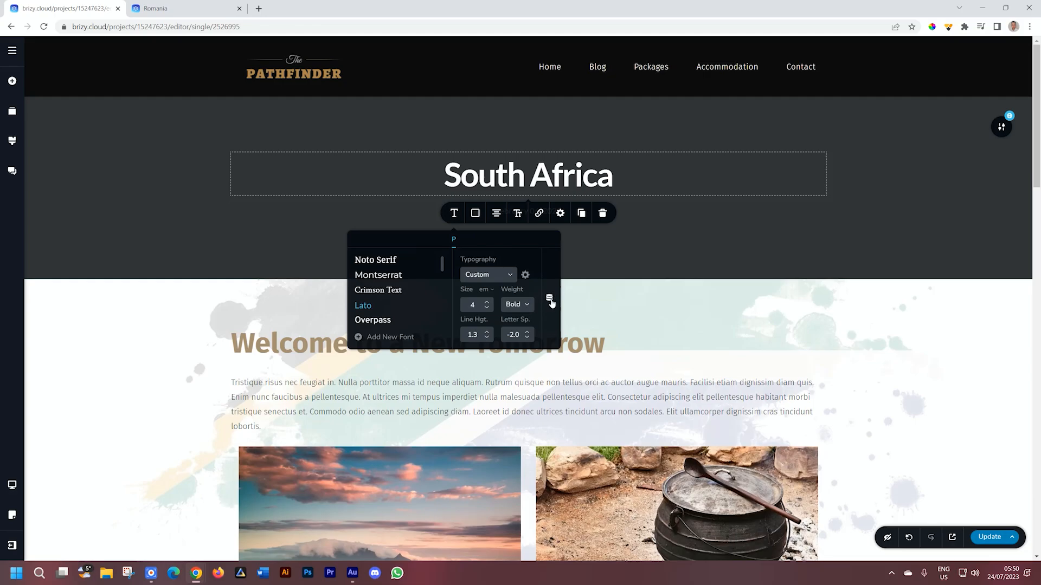
{"action": "left_click", "coordinate": [622, 211]}
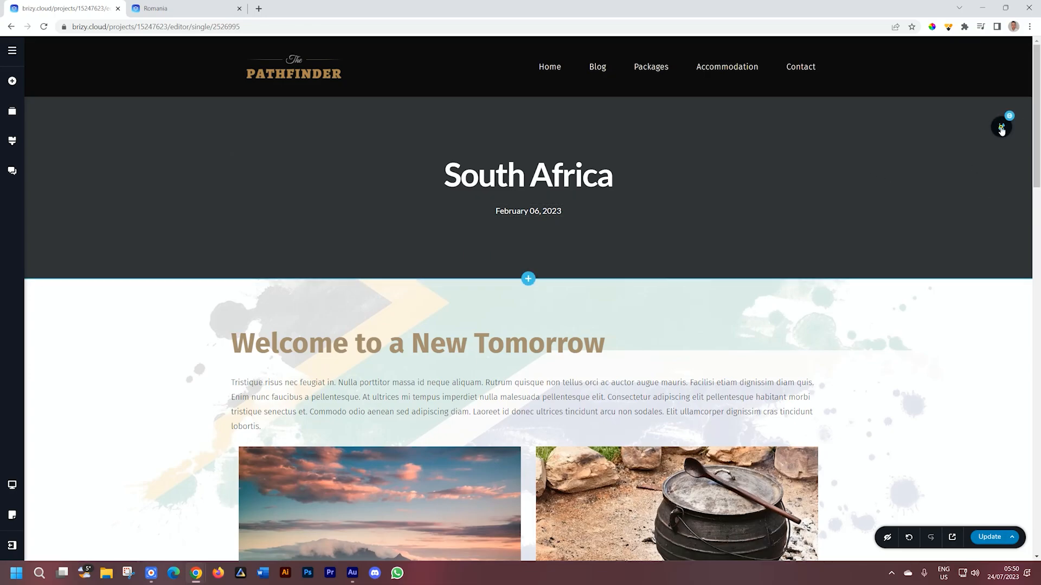
{"action": "left_click", "coordinate": [890, 128]}
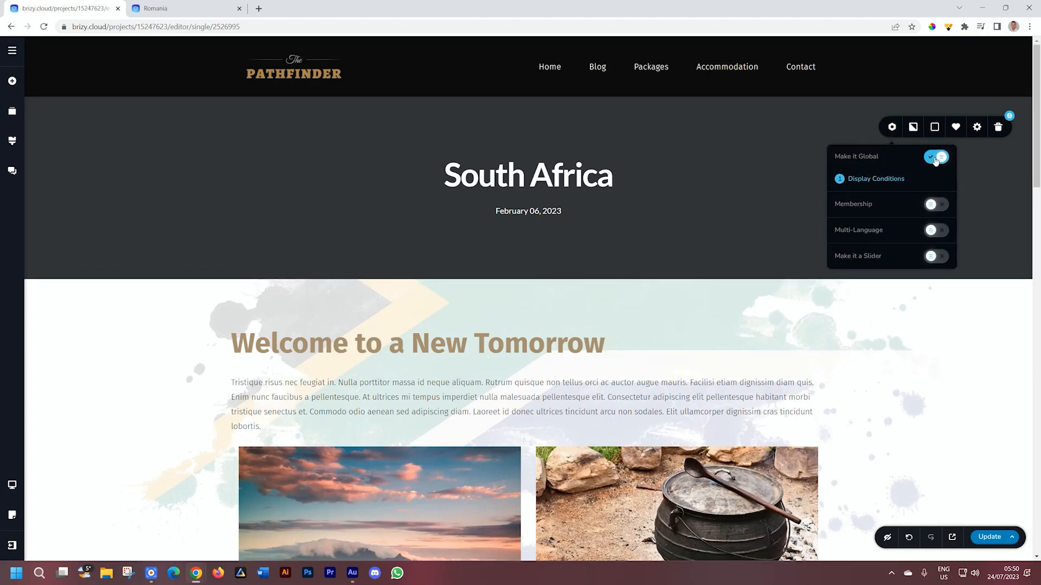
- Set the title block's display condition to Include → Posts → All and save it
{"action": "left_click", "coordinate": [894, 178]}
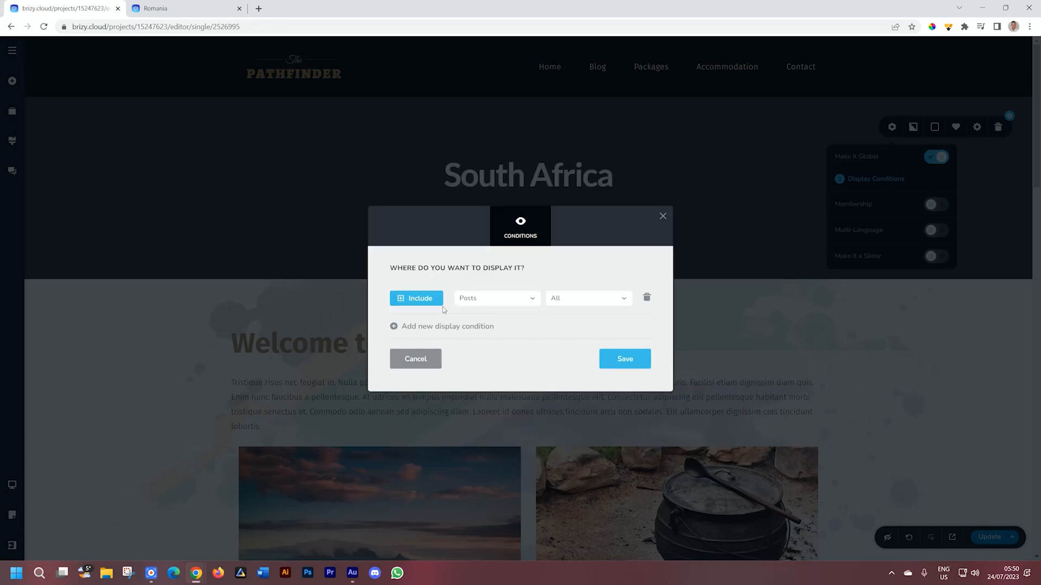
{"action": "left_click", "coordinate": [501, 302]}
{"action": "scroll", "coordinate": [496, 340], "scroll_direction": "down", "scroll_amount": 1}
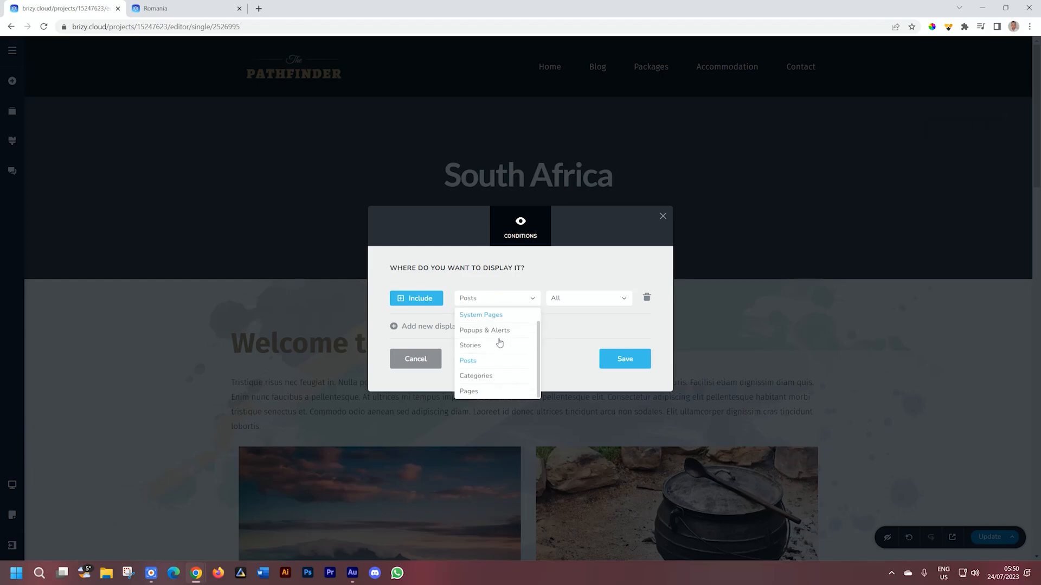
{"action": "scroll", "coordinate": [483, 384], "scroll_direction": "up", "scroll_amount": 1}
{"action": "scroll", "coordinate": [484, 382], "scroll_direction": "down", "scroll_amount": 1}
{"action": "left_click", "coordinate": [484, 376]}
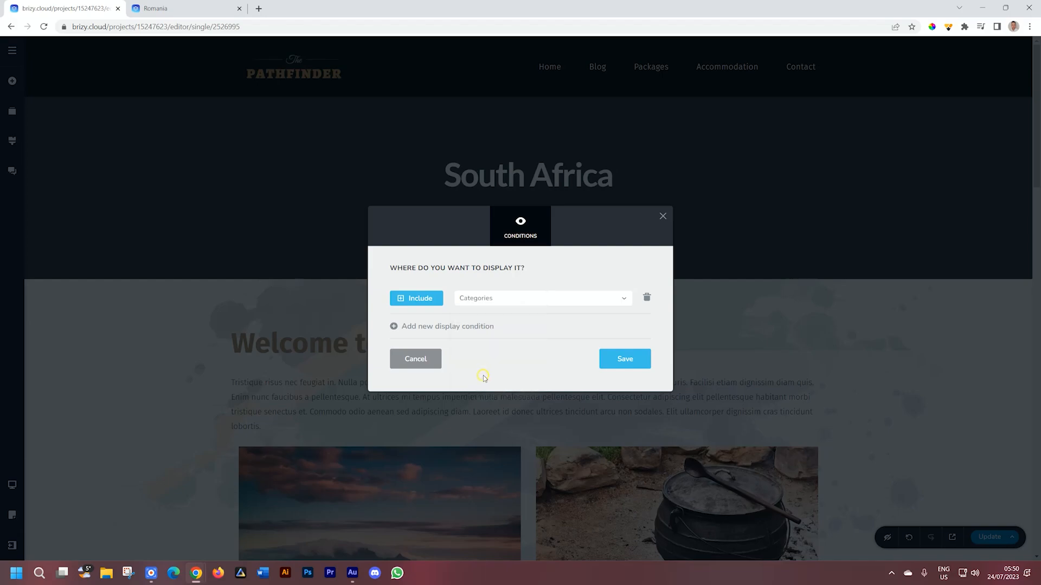
{"action": "left_click", "coordinate": [566, 300]}
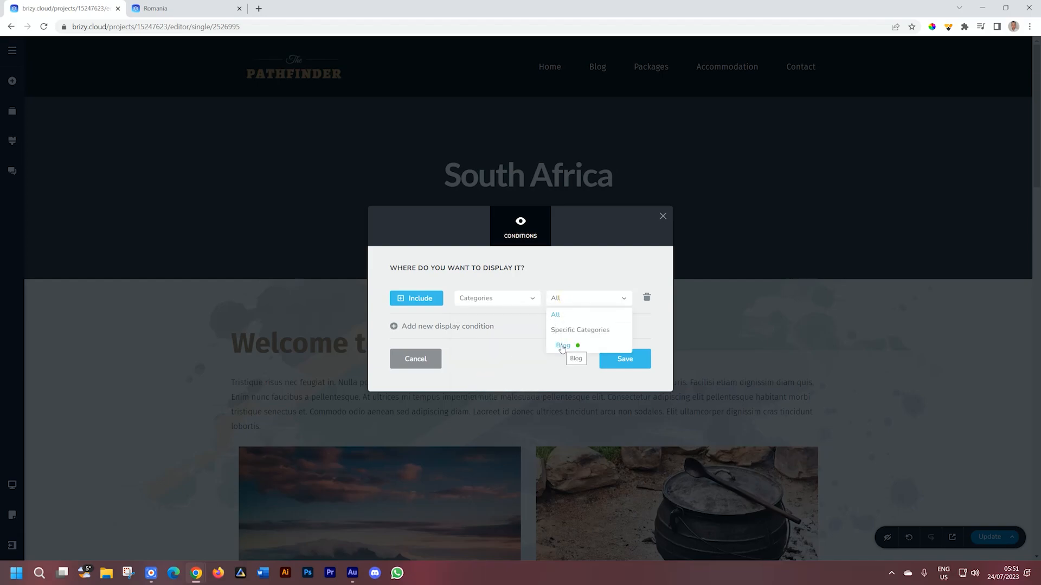
{"action": "left_click", "coordinate": [517, 299]}
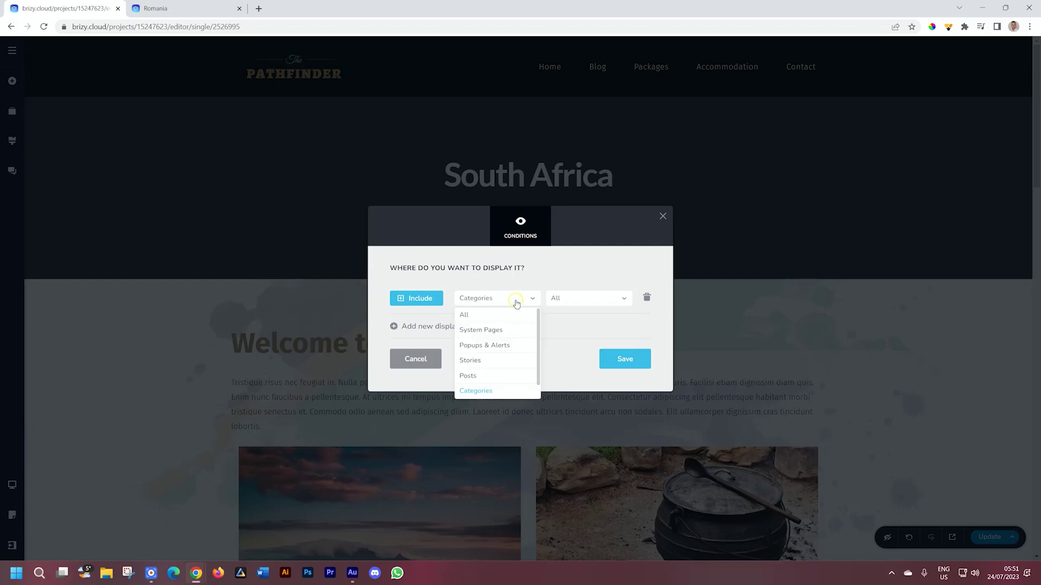
{"action": "left_click", "coordinate": [477, 376]}
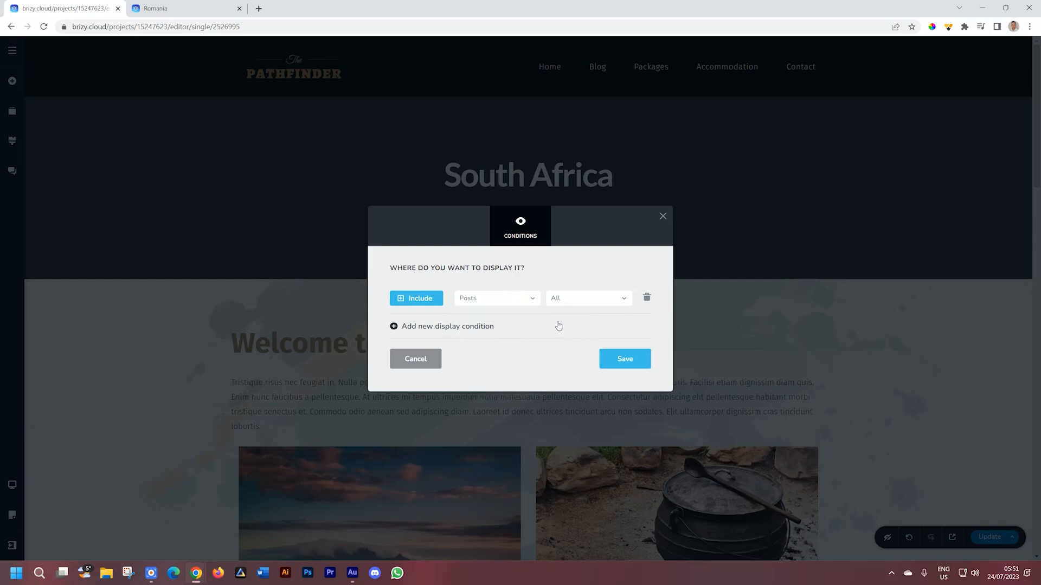
{"action": "left_click", "coordinate": [619, 359]}
{"action": "left_click", "coordinate": [663, 217]}
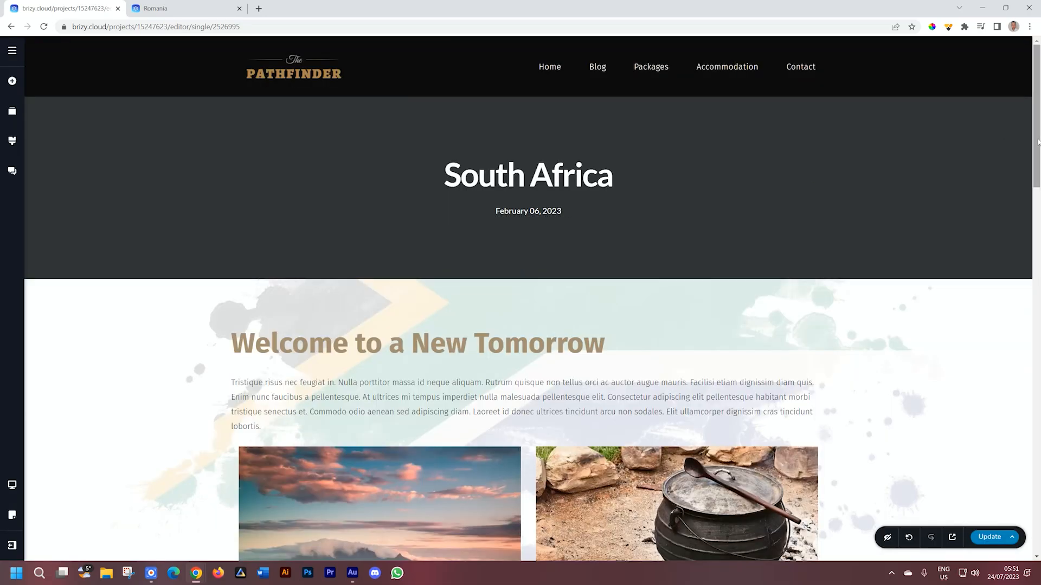
{"action": "scroll", "coordinate": [1022, 432], "scroll_direction": "down", "scroll_amount": 10}
{"action": "scroll", "coordinate": [1022, 432], "scroll_direction": "down", "scroll_amount": 5}
{"action": "scroll", "coordinate": [1022, 432], "scroll_direction": "up", "scroll_amount": 1}
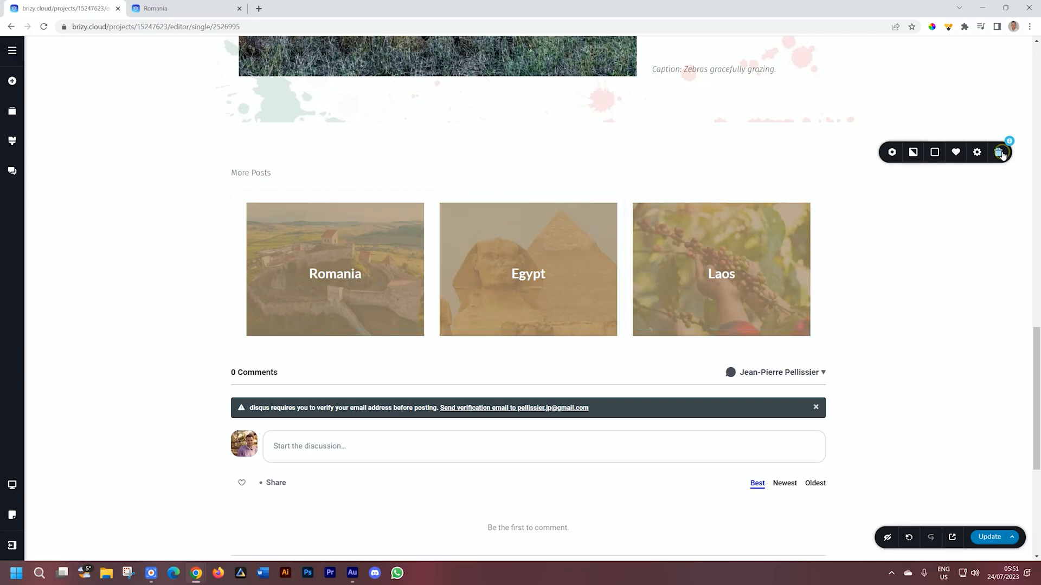
{"action": "left_click", "coordinate": [892, 152]}
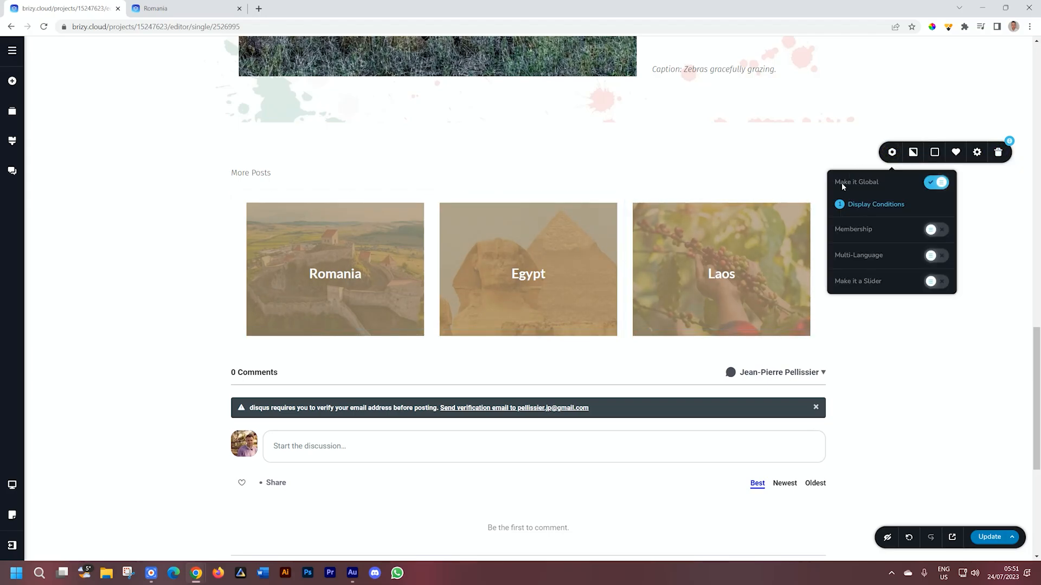
{"action": "left_click", "coordinate": [893, 205]}
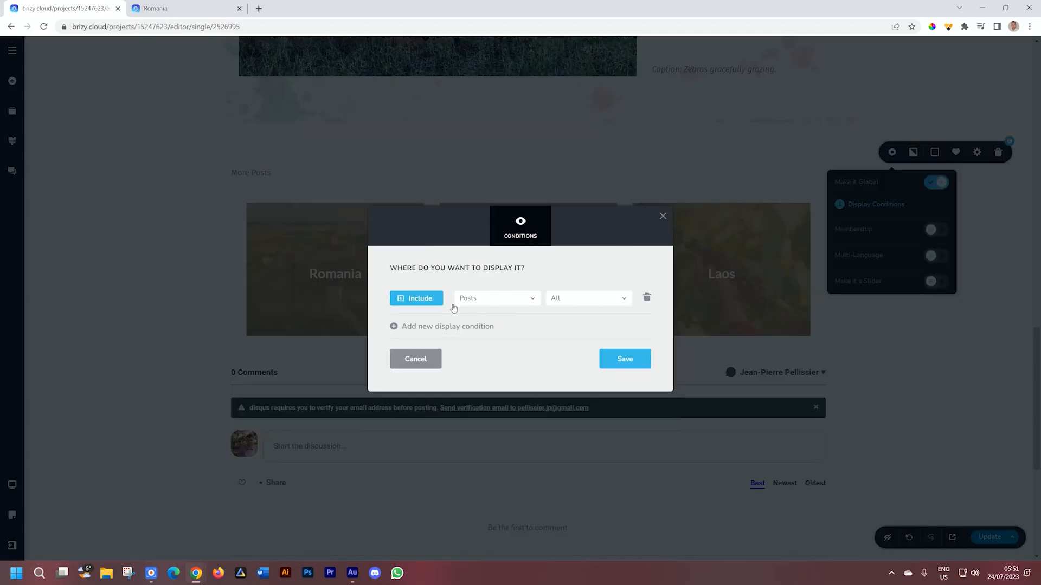
{"action": "left_click", "coordinate": [662, 214]}
{"action": "scroll", "coordinate": [934, 341], "scroll_direction": "up", "scroll_amount": 4}
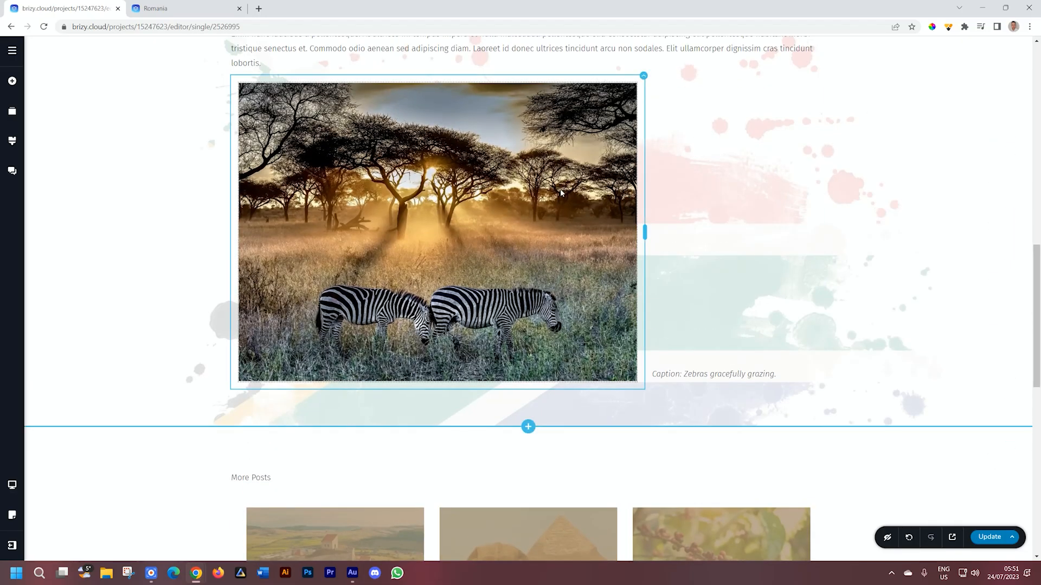
{"action": "scroll", "coordinate": [637, 297], "scroll_direction": "up", "scroll_amount": 3}
{"action": "scroll", "coordinate": [638, 296], "scroll_direction": "up", "scroll_amount": 2}
{"action": "scroll", "coordinate": [638, 298], "scroll_direction": "up", "scroll_amount": 3}
{"action": "scroll", "coordinate": [639, 296], "scroll_direction": "up", "scroll_amount": 1}
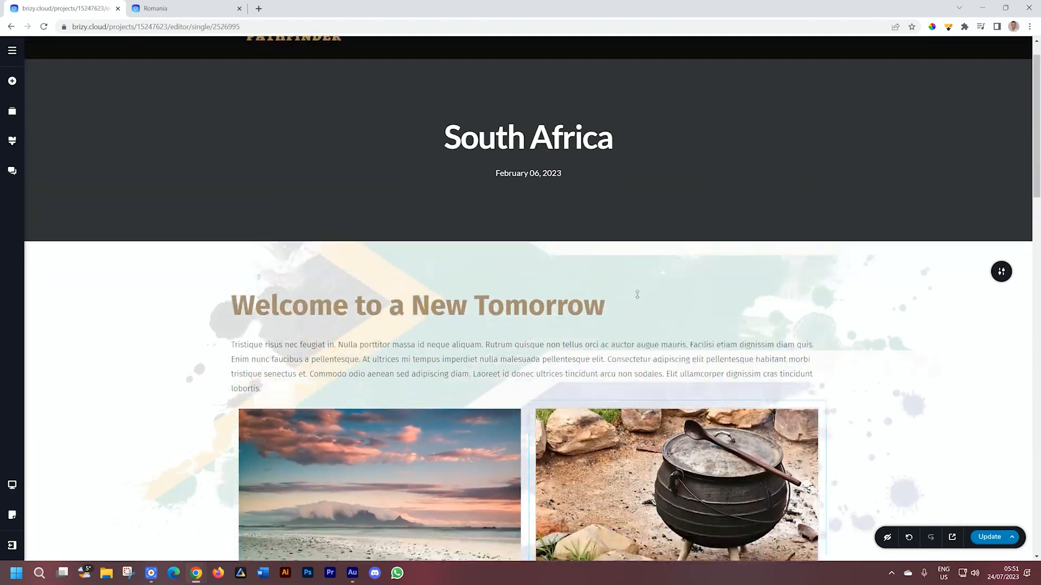
{"action": "scroll", "coordinate": [488, 212], "scroll_direction": "down", "scroll_amount": 2}
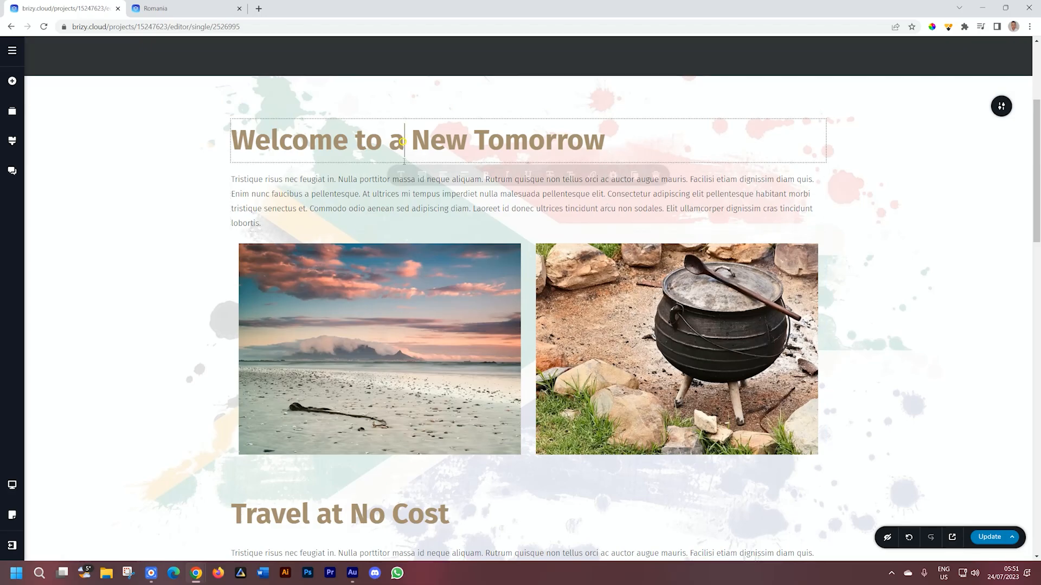
{"action": "left_click", "coordinate": [374, 322]}
{"action": "left_click", "coordinate": [582, 339]}
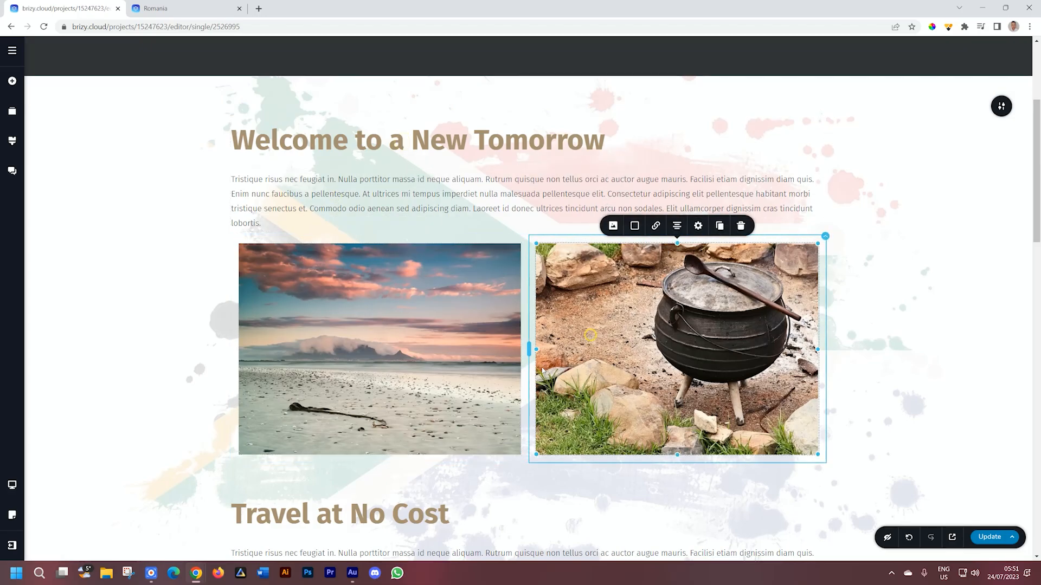
{"action": "scroll", "coordinate": [583, 339], "scroll_direction": "down", "scroll_amount": 3}
{"action": "scroll", "coordinate": [732, 366], "scroll_direction": "down", "scroll_amount": 3}
{"action": "scroll", "coordinate": [868, 429], "scroll_direction": "down", "scroll_amount": 3}
{"action": "scroll", "coordinate": [868, 429], "scroll_direction": "down", "scroll_amount": 3}
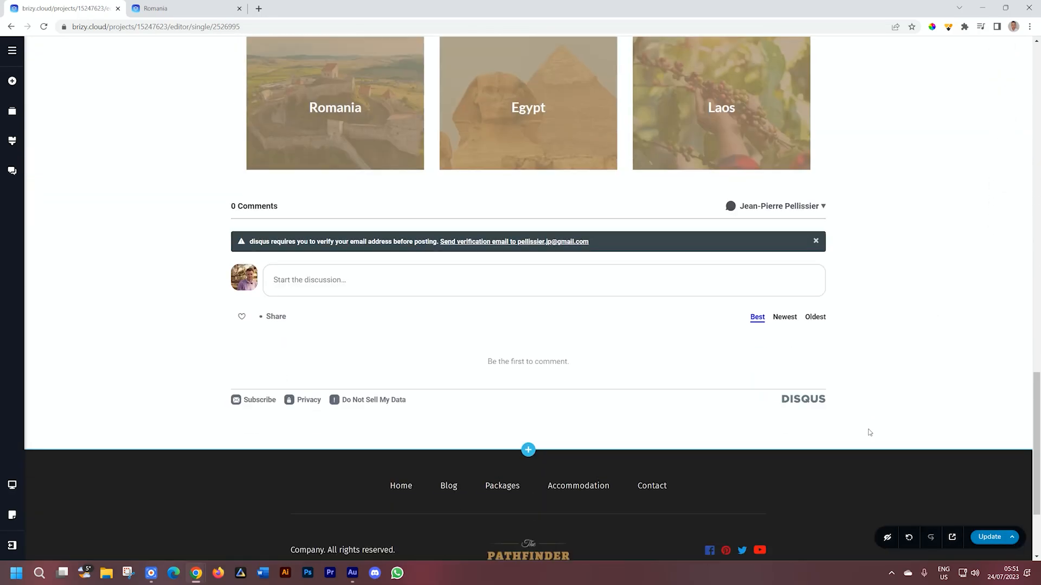
- Update the South Africa post and reveal the Clear Layout, Save Layout and Switch to Draft options
{"action": "left_click", "coordinate": [982, 540]}
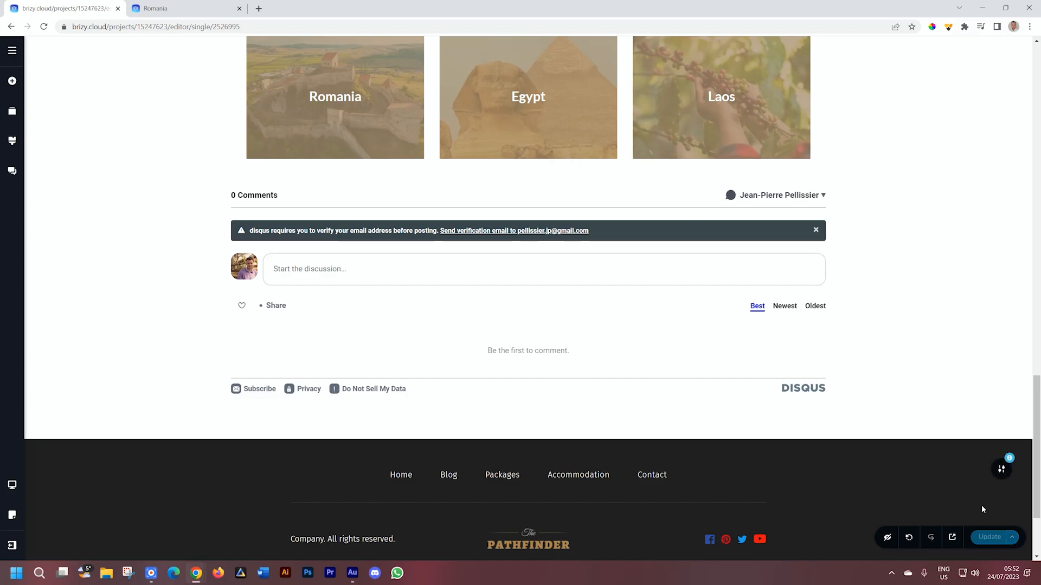
{"action": "left_click", "coordinate": [1013, 539]}
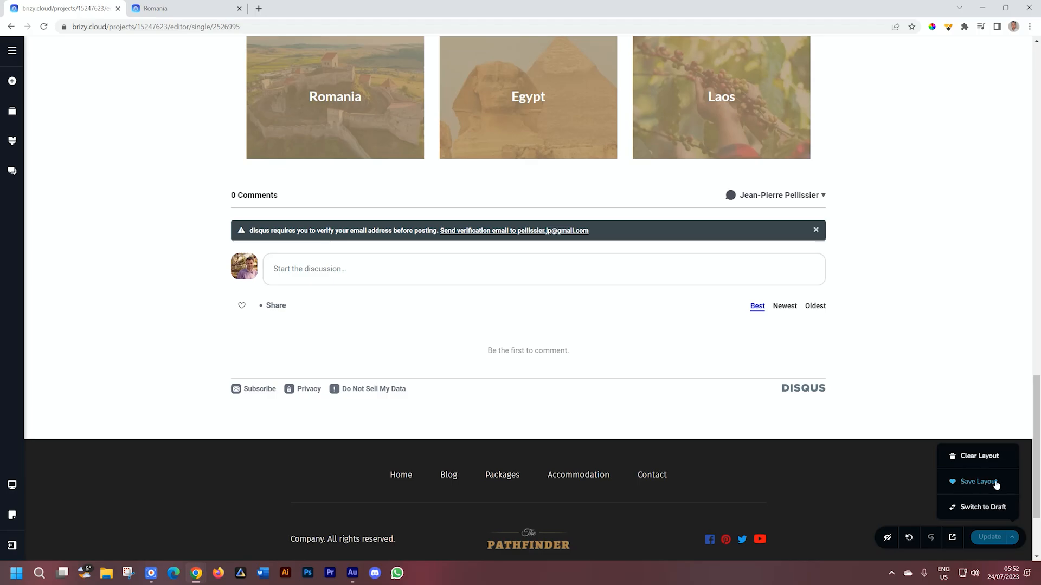
{"action": "scroll", "coordinate": [983, 507], "scroll_direction": "down", "scroll_amount": 2}
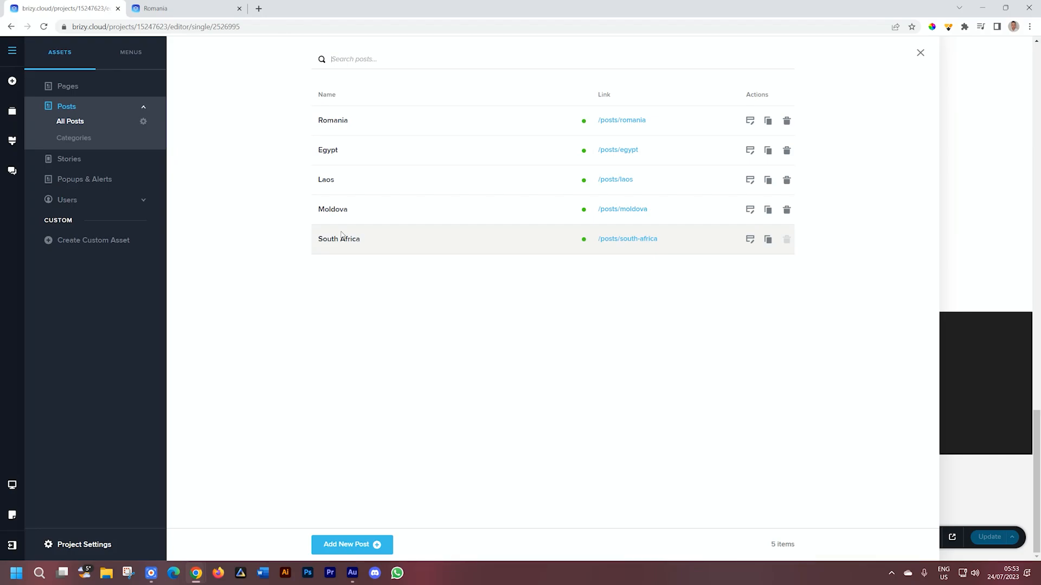
- Duplicate the Egypt post and retitle the copy 'Loas' so its slug becomes 'loas'
{"action": "mouse_move", "coordinate": [455, 150]}
{"action": "left_click", "coordinate": [768, 150]}
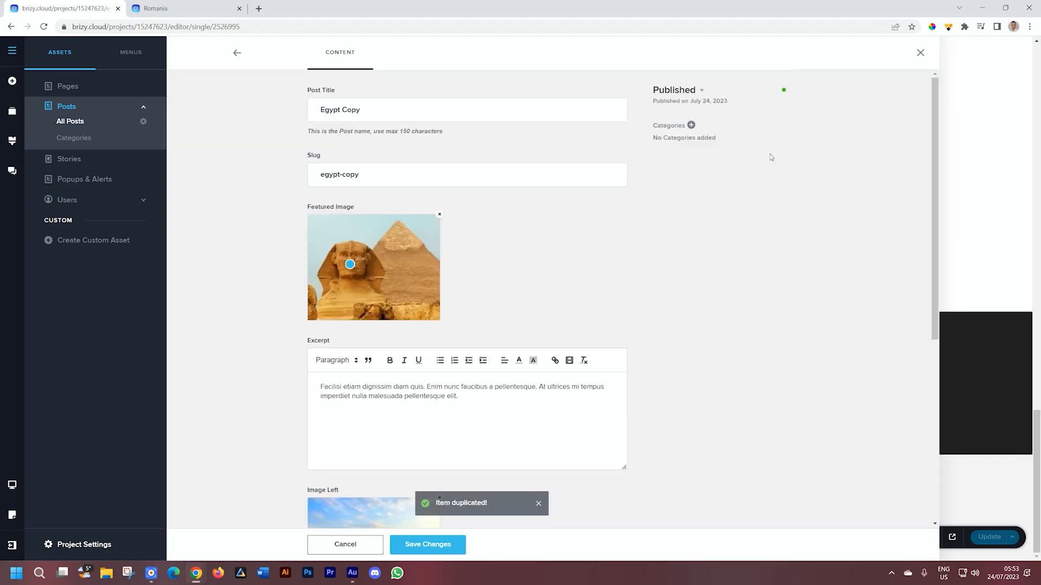
{"action": "triple_click", "coordinate": [394, 108]}
{"action": "left_click", "coordinate": [395, 108]}
{"action": "triple_click", "coordinate": [373, 109]}
{"action": "type", "text": "Loas"}
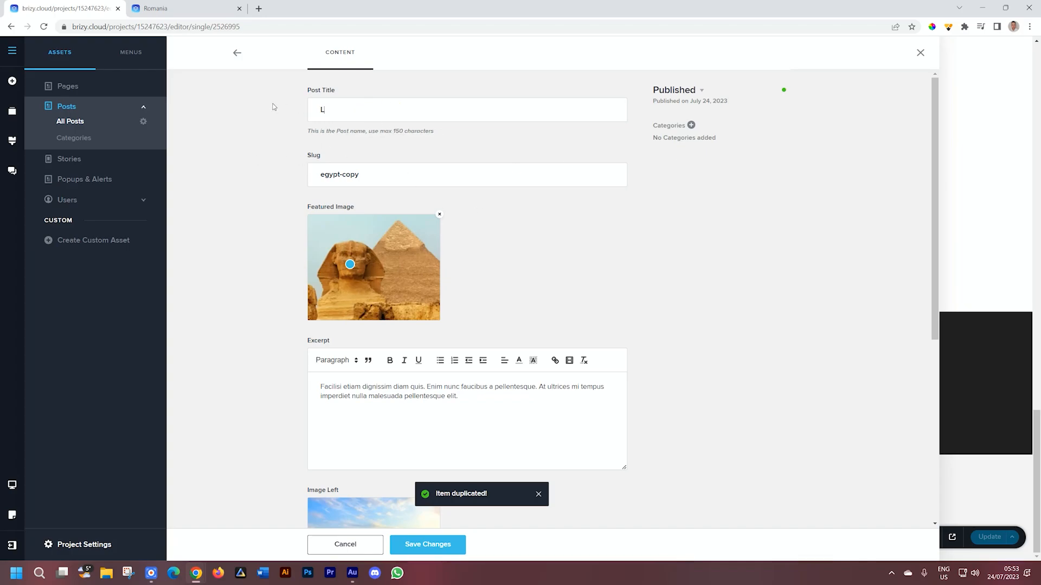
{"action": "key", "text": "Tab"}
- Replace the featured image with the Laos 04 Travel 2 photo
{"action": "left_click", "coordinate": [439, 215]}
{"action": "left_click", "coordinate": [407, 250]}
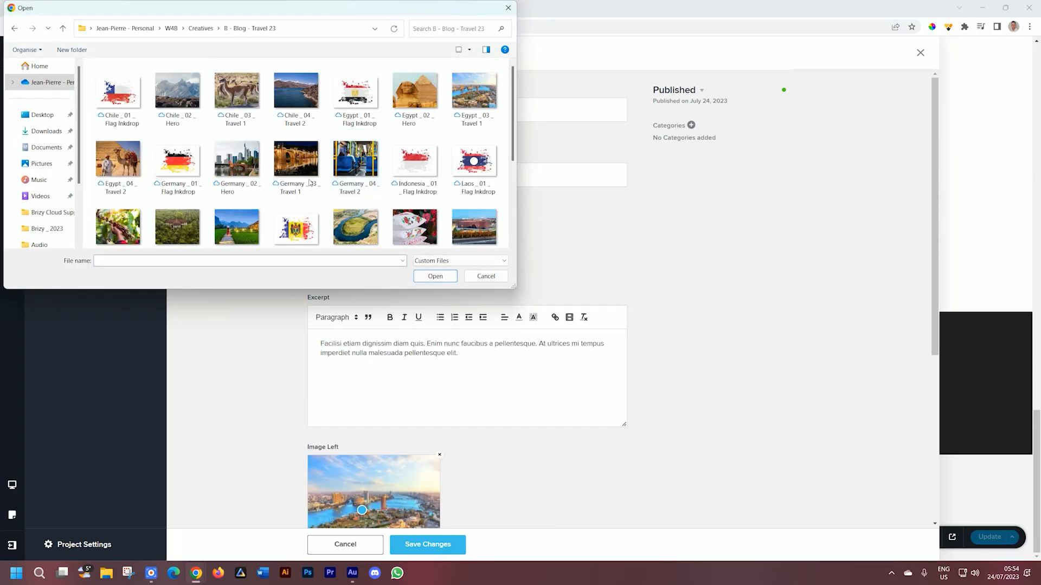
{"action": "left_click", "coordinate": [237, 228]}
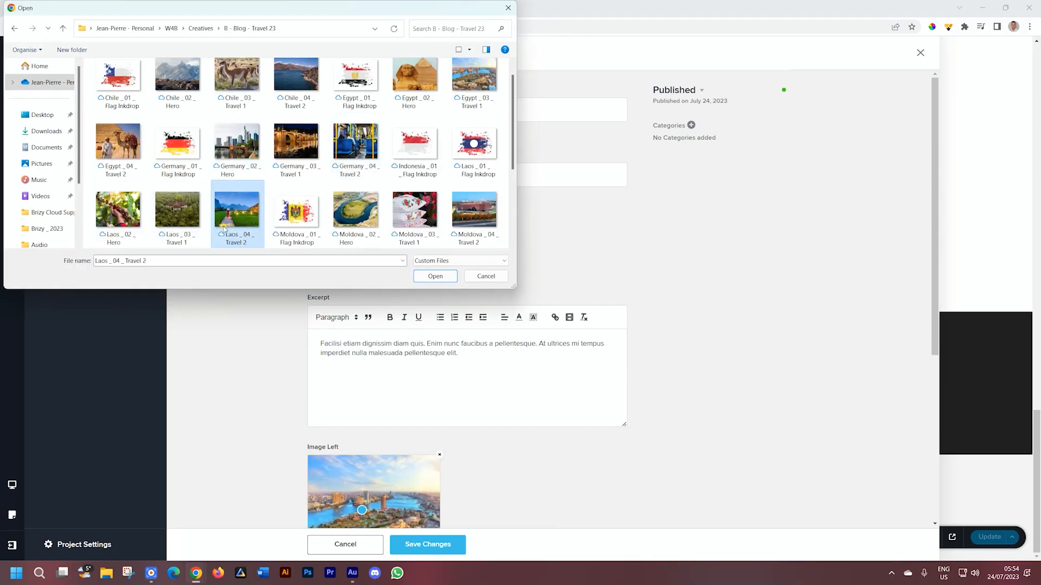
{"action": "left_click", "coordinate": [428, 277]}
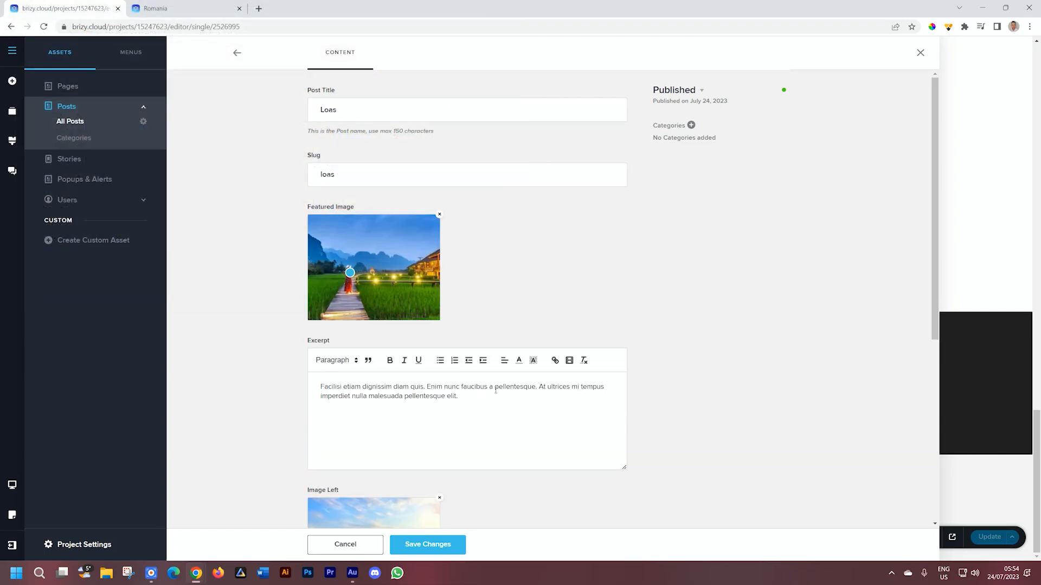
{"action": "scroll", "coordinate": [496, 390], "scroll_direction": "down", "scroll_amount": 2}
- Swap the left image for Laos 02 Hero and the right image for Laos 03 Travel 1
{"action": "left_click", "coordinate": [439, 346]}
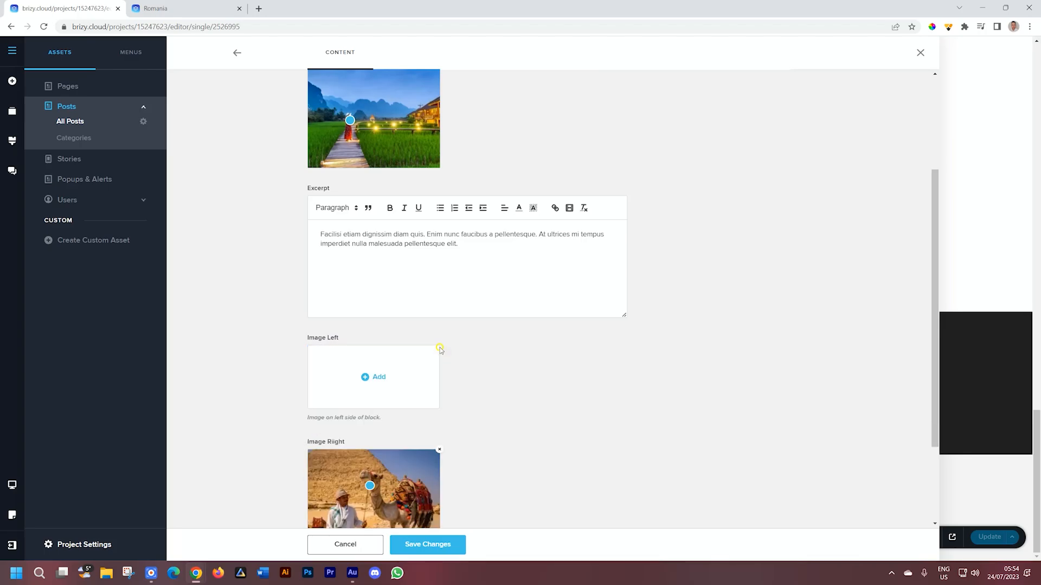
{"action": "left_click", "coordinate": [375, 379]}
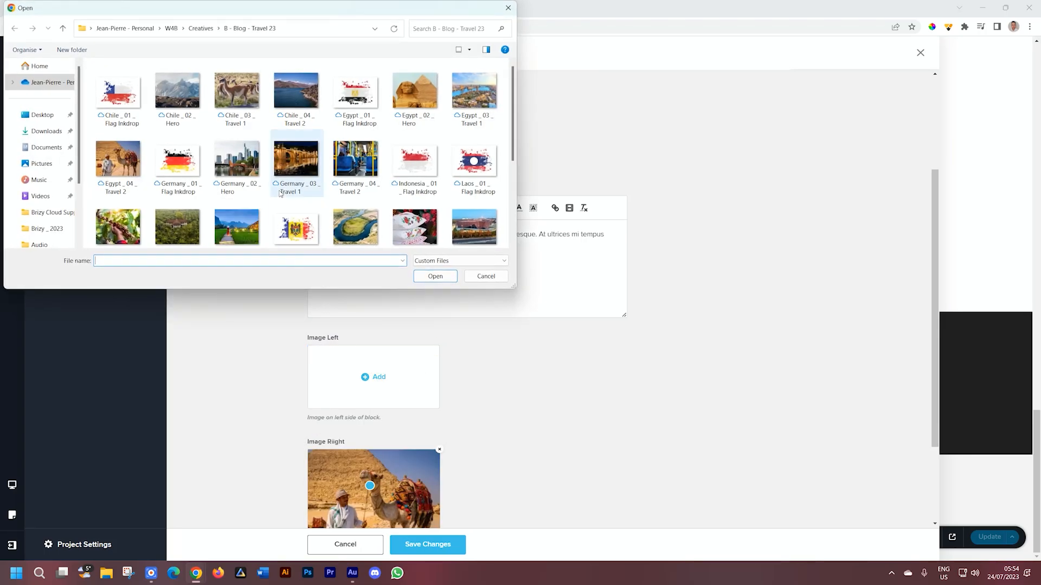
{"action": "left_click", "coordinate": [130, 232]}
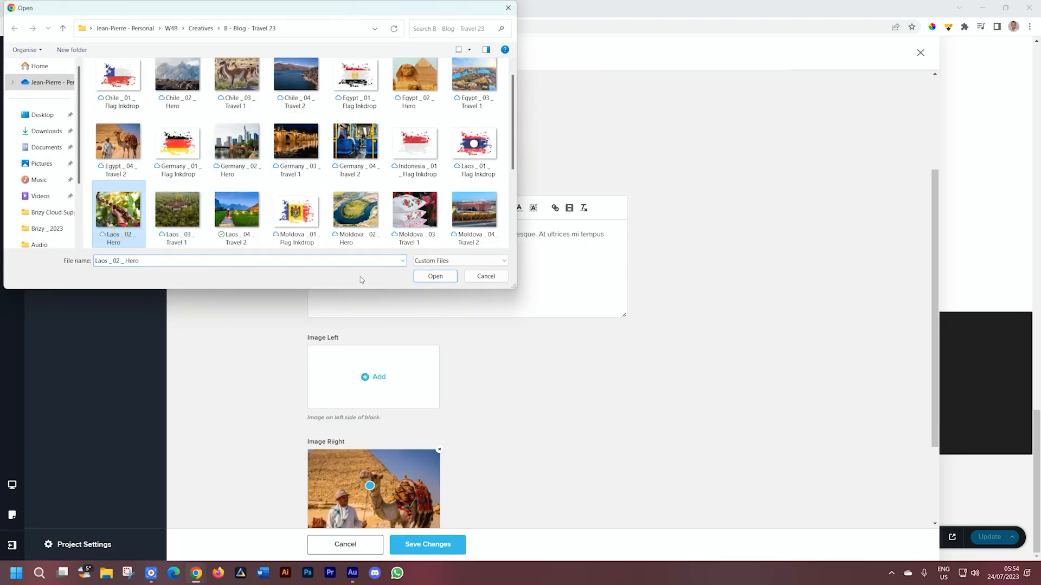
{"action": "left_click", "coordinate": [435, 275]}
{"action": "scroll", "coordinate": [526, 386], "scroll_direction": "down", "scroll_amount": 2}
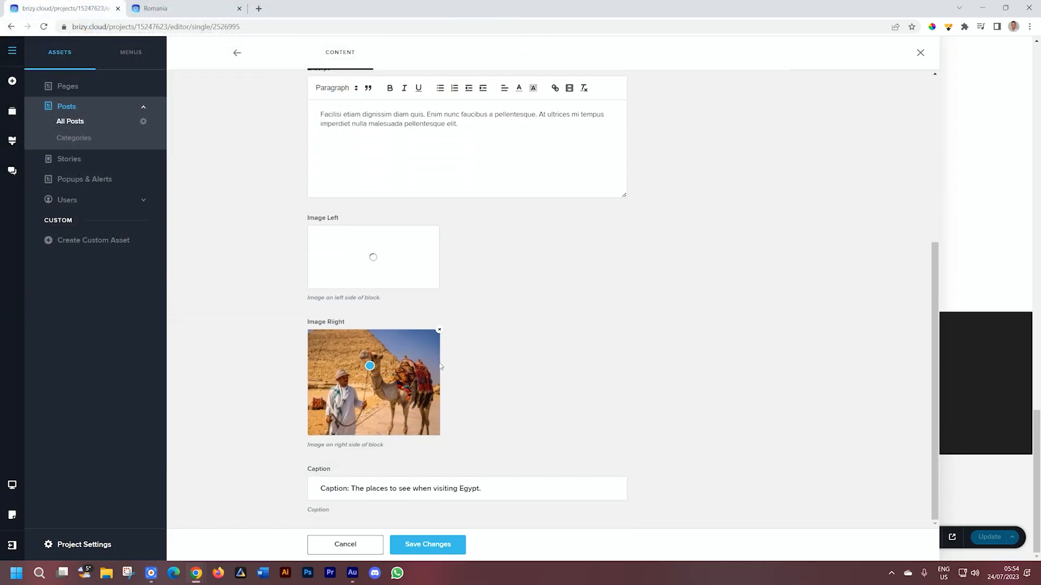
{"action": "left_click", "coordinate": [438, 331]}
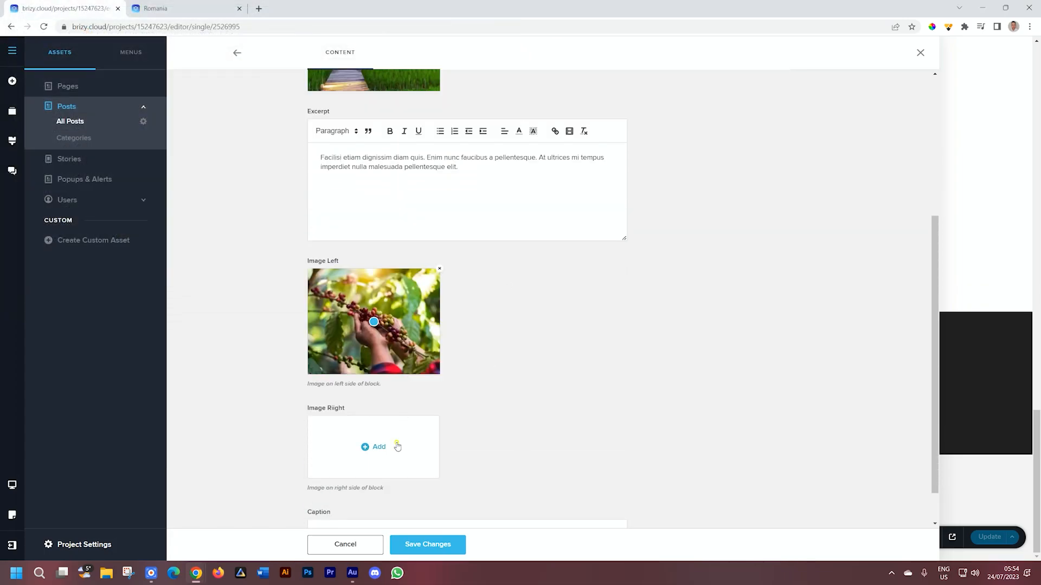
{"action": "left_click", "coordinate": [398, 447]}
{"action": "left_click", "coordinate": [190, 230]}
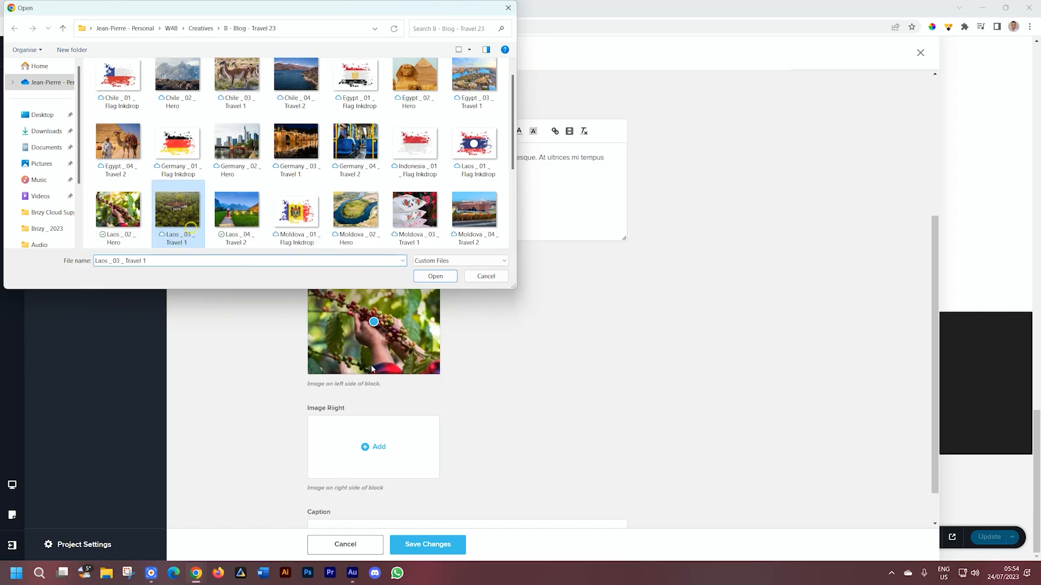
{"action": "left_click", "coordinate": [431, 277]}
{"action": "scroll", "coordinate": [547, 417], "scroll_direction": "down", "scroll_amount": 1}
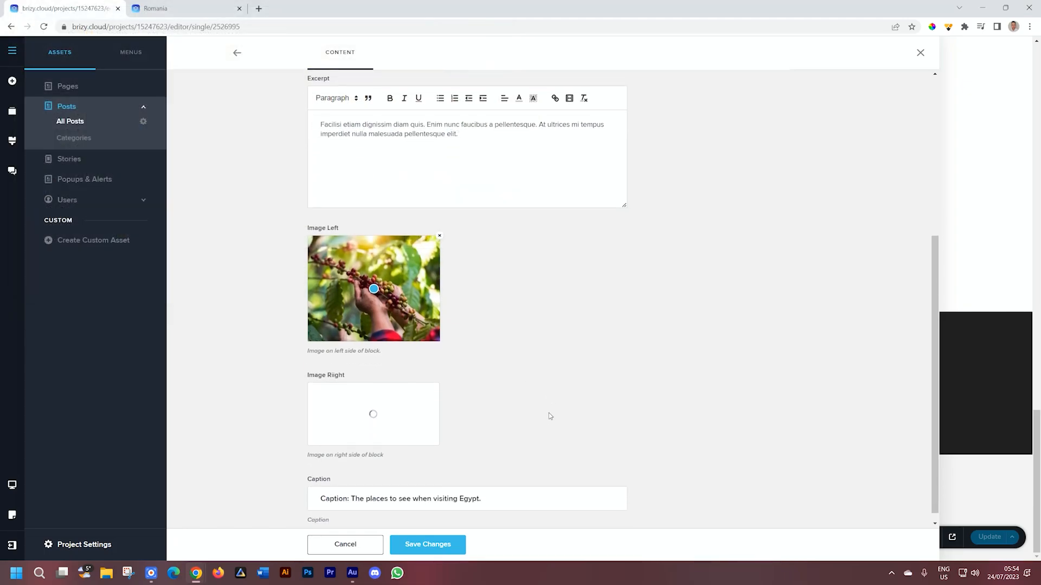
{"action": "scroll", "coordinate": [548, 416], "scroll_direction": "down", "scroll_amount": 1}
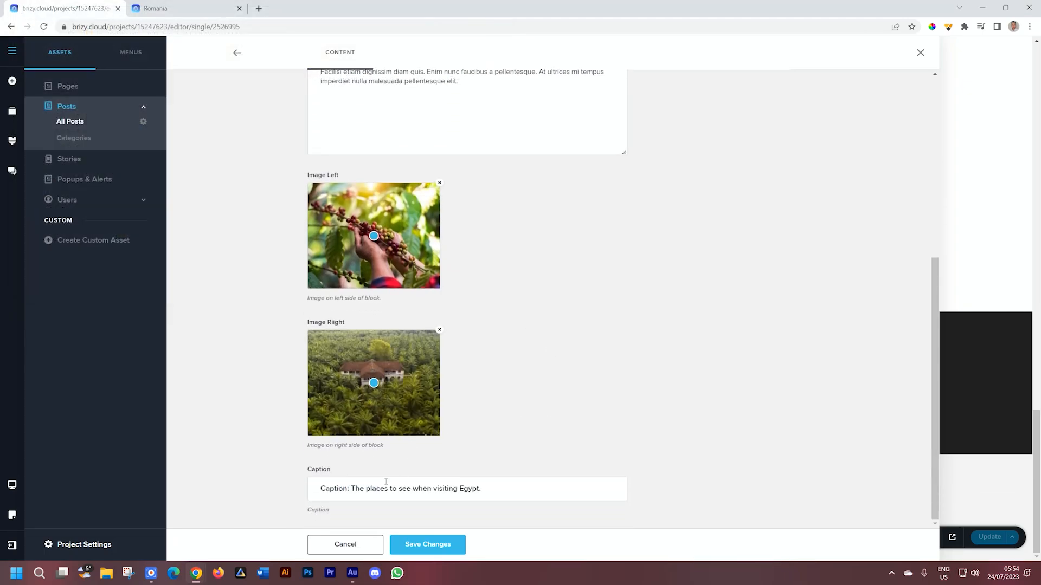
- Change the caption's 'Egypt' to 'Loas' and save the post details
{"action": "double_click", "coordinate": [460, 489]}
{"action": "type", "text": "Loas"}
{"action": "left_click", "coordinate": [450, 546]}
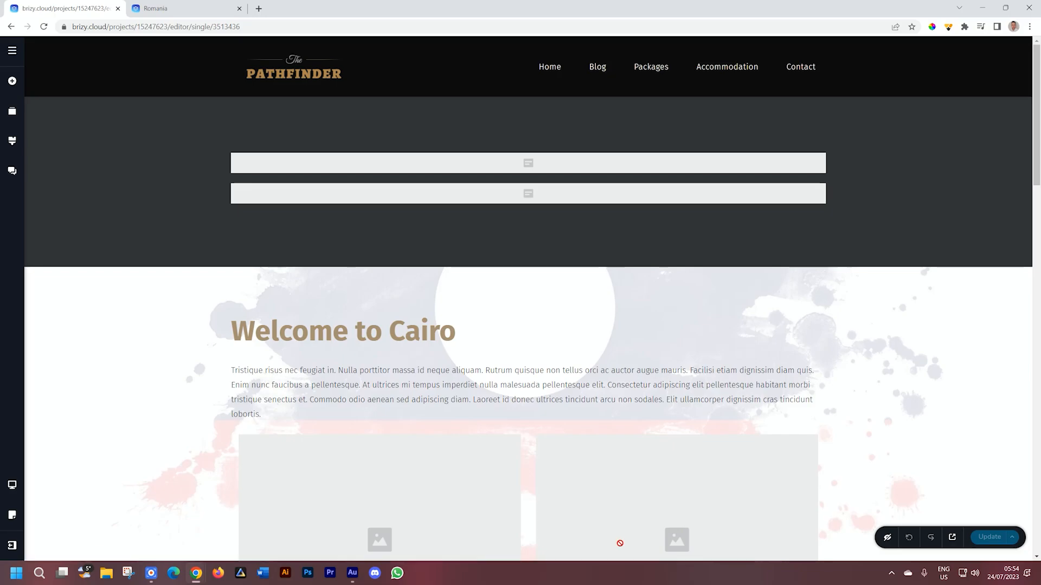
{"action": "mouse_move", "coordinate": [764, 375]}
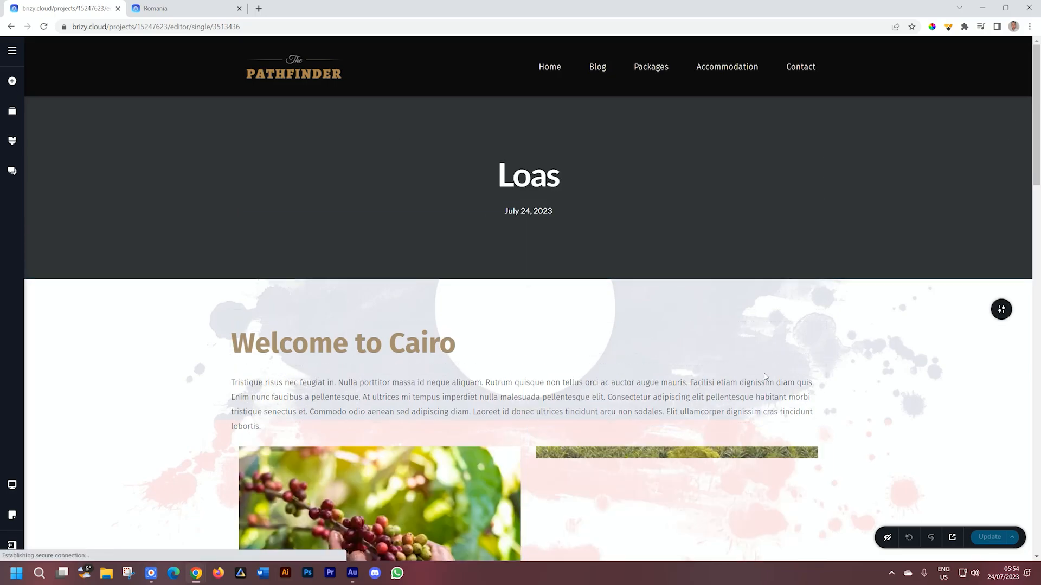
{"action": "scroll", "coordinate": [843, 346], "scroll_direction": "down", "scroll_amount": 3}
{"action": "scroll", "coordinate": [842, 346], "scroll_direction": "down", "scroll_amount": 5}
{"action": "scroll", "coordinate": [842, 346], "scroll_direction": "down", "scroll_amount": 4}
{"action": "scroll", "coordinate": [842, 346], "scroll_direction": "down", "scroll_amount": 4}
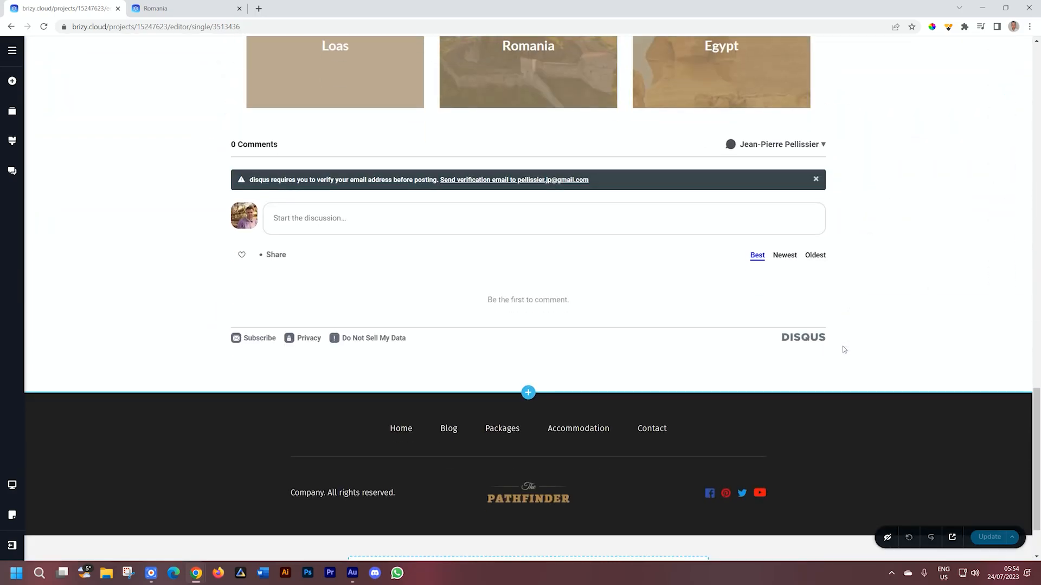
{"action": "scroll", "coordinate": [843, 346], "scroll_direction": "up", "scroll_amount": 2}
{"action": "scroll", "coordinate": [842, 346], "scroll_direction": "down", "scroll_amount": 3}
{"action": "scroll", "coordinate": [842, 350], "scroll_direction": "up", "scroll_amount": 4}
{"action": "scroll", "coordinate": [683, 342], "scroll_direction": "up", "scroll_amount": 12}
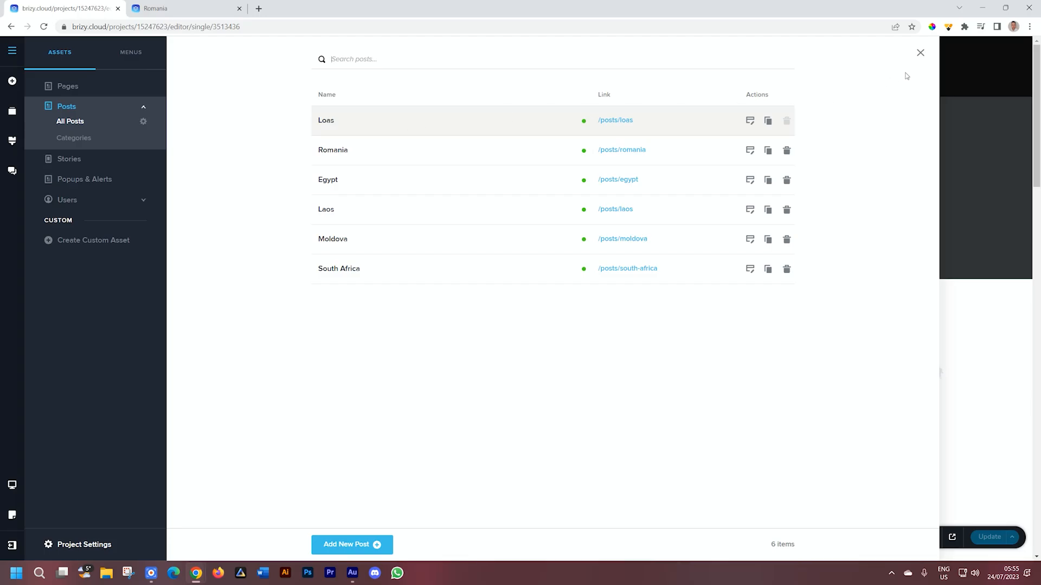
- Close the Posts panel to review the Loas post with its Laos photos and caption
{"action": "left_click", "coordinate": [919, 53]}
{"action": "scroll", "coordinate": [750, 307], "scroll_direction": "down", "scroll_amount": 2}
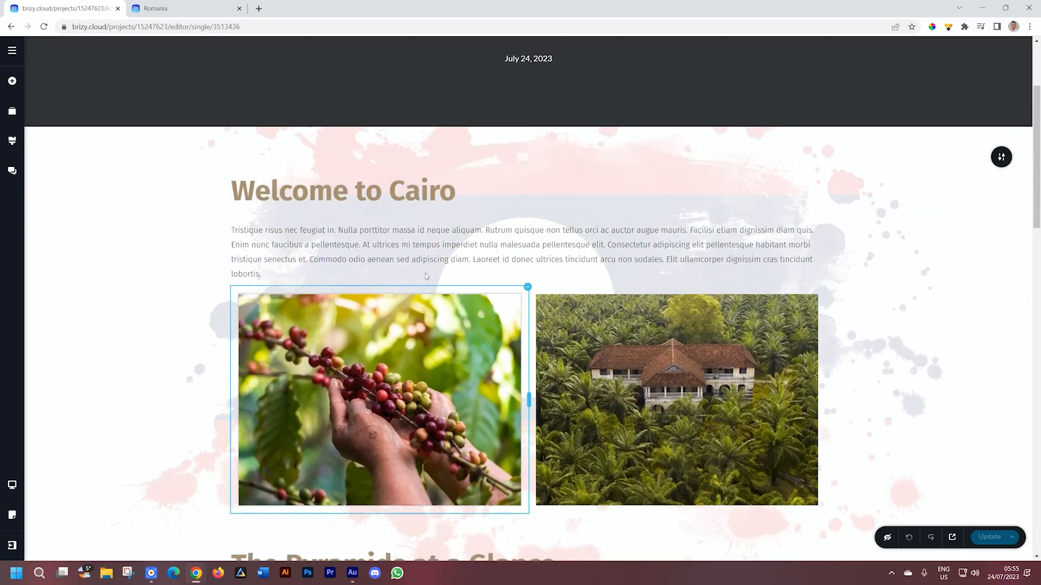
{"action": "scroll", "coordinate": [659, 222], "scroll_direction": "down", "scroll_amount": 2}
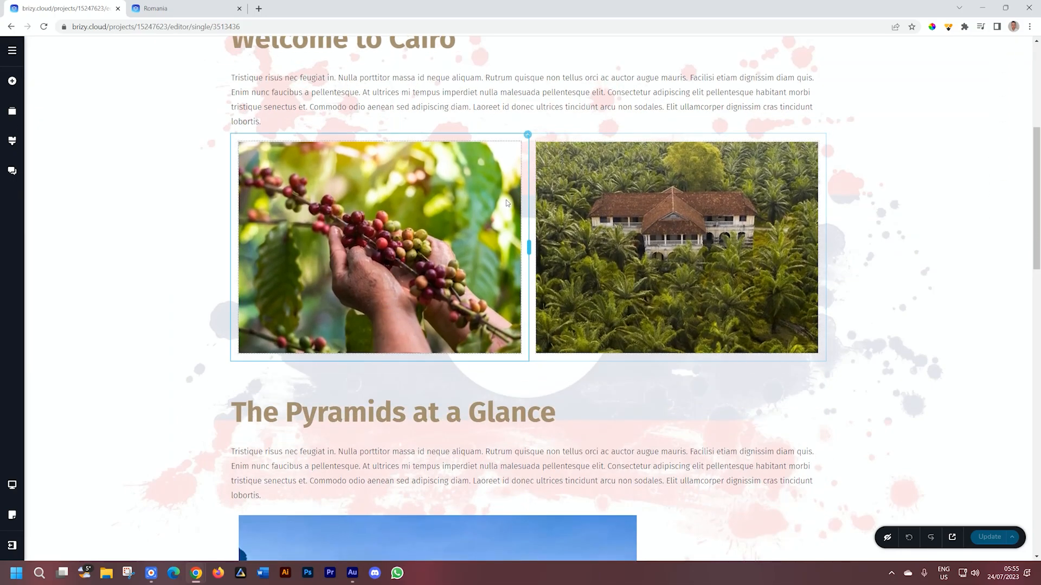
{"action": "scroll", "coordinate": [675, 219], "scroll_direction": "down", "scroll_amount": 3}
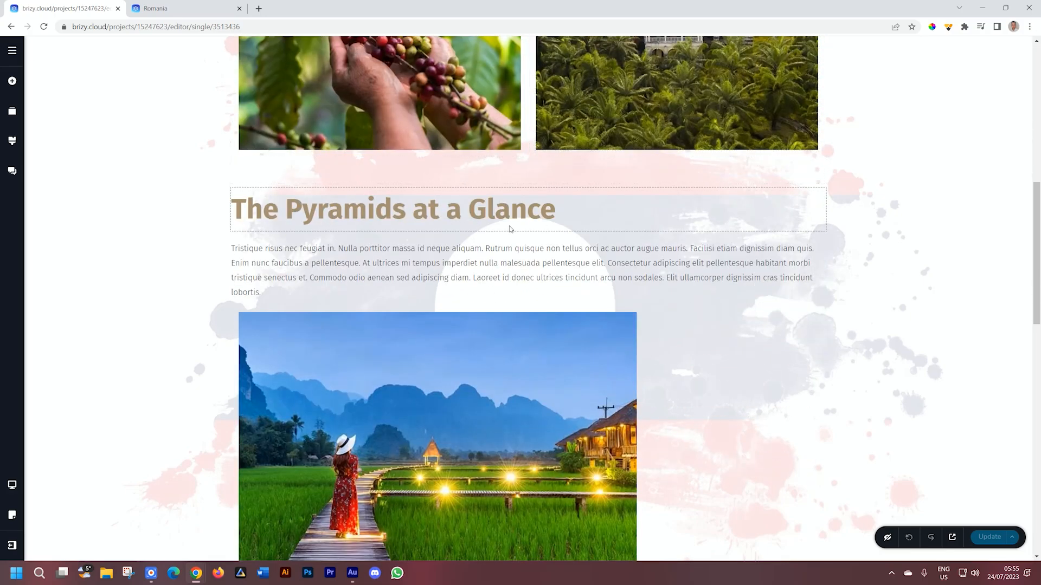
{"action": "scroll", "coordinate": [362, 132], "scroll_direction": "down", "scroll_amount": 1}
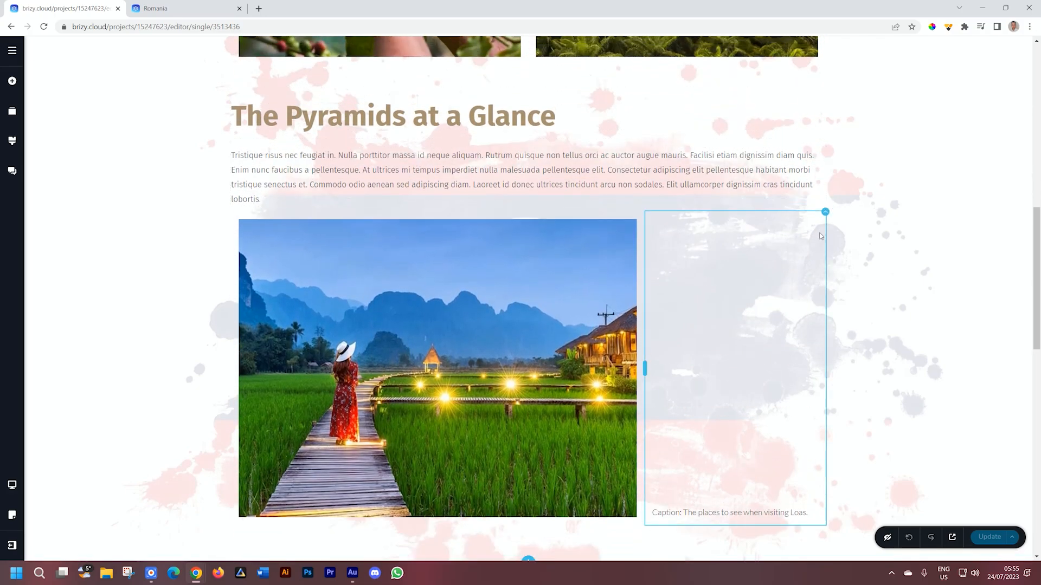
{"action": "scroll", "coordinate": [829, 244], "scroll_direction": "up", "scroll_amount": 3}
{"action": "scroll", "coordinate": [828, 247], "scroll_direction": "up", "scroll_amount": 2}
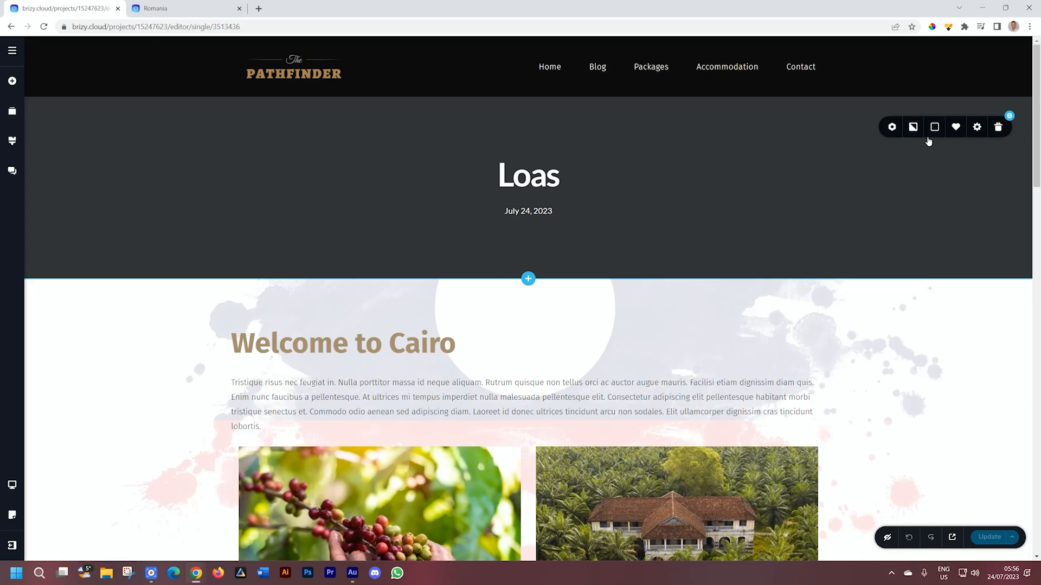
- Recolour the post-title header overlay bronze #ad854d and publish the update
{"action": "left_click", "coordinate": [935, 126]}
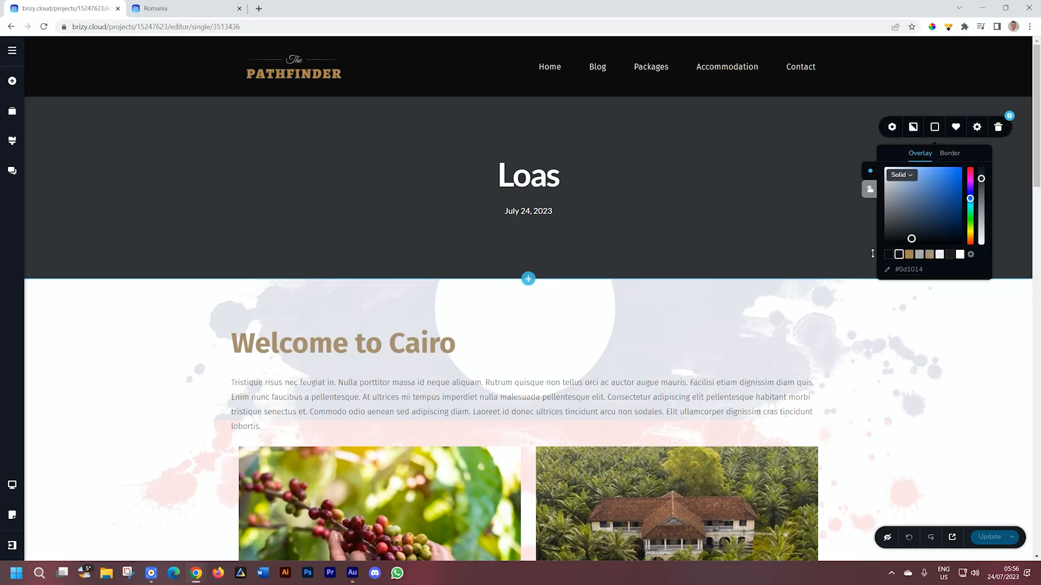
{"action": "left_click", "coordinate": [909, 255]}
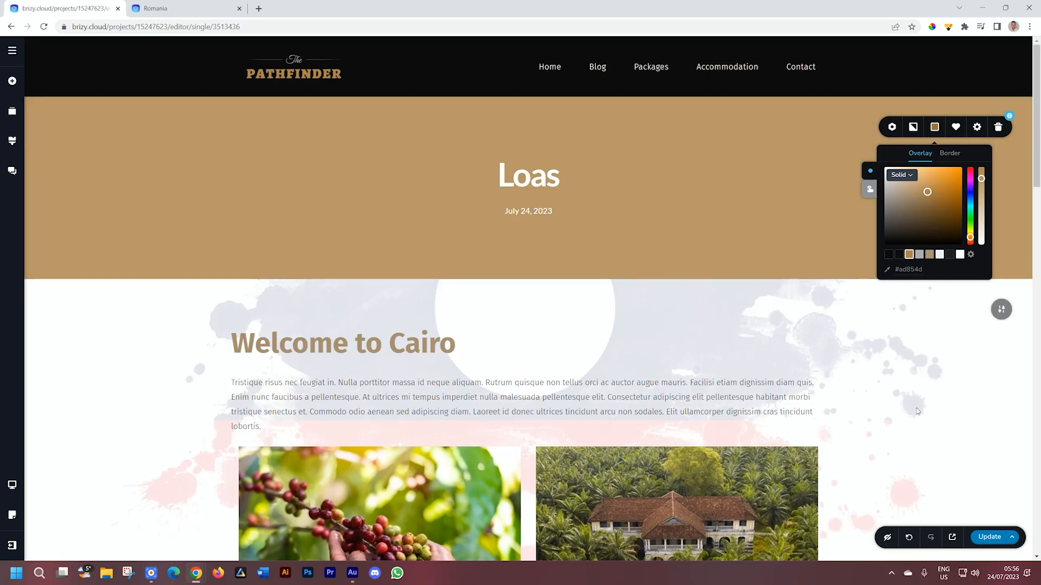
{"action": "left_click", "coordinate": [986, 539]}
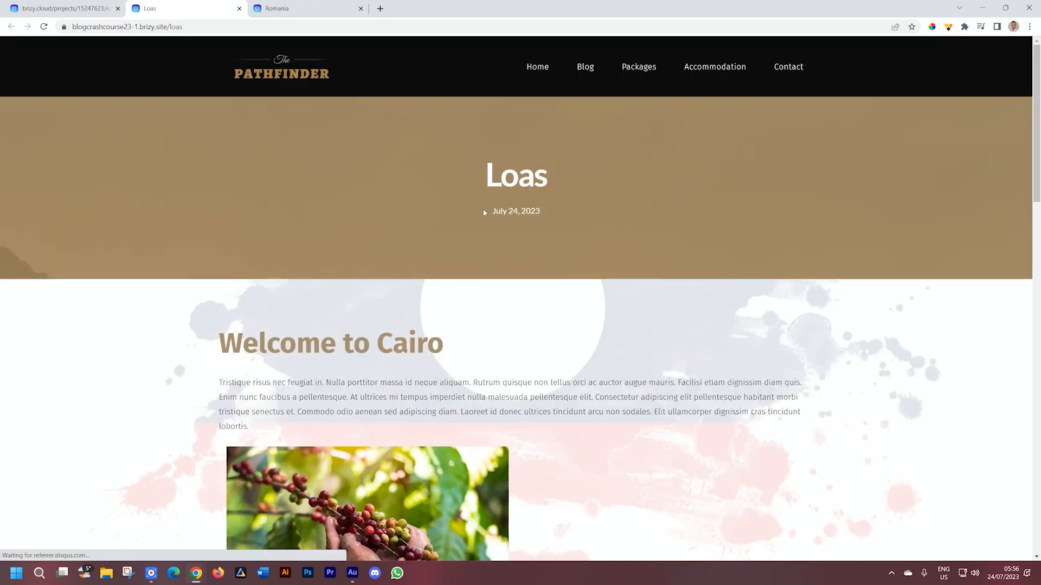
{"action": "left_click_drag", "start_coordinate": [1037, 96], "coordinate": [1037, 371]}
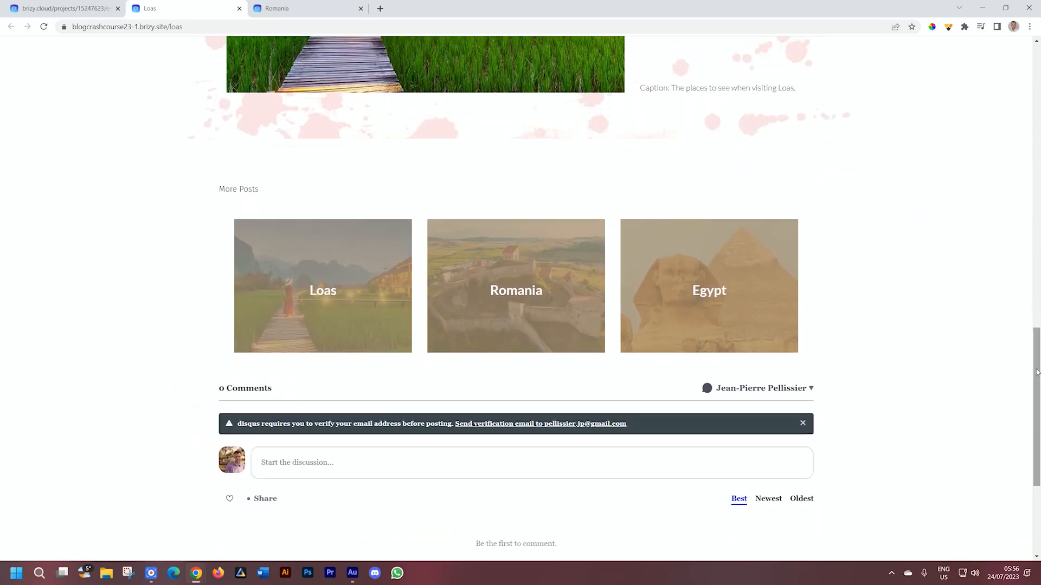
- Open the live Romania post from the More Posts cards, confirming its bronze header
{"action": "left_click", "coordinate": [522, 289]}
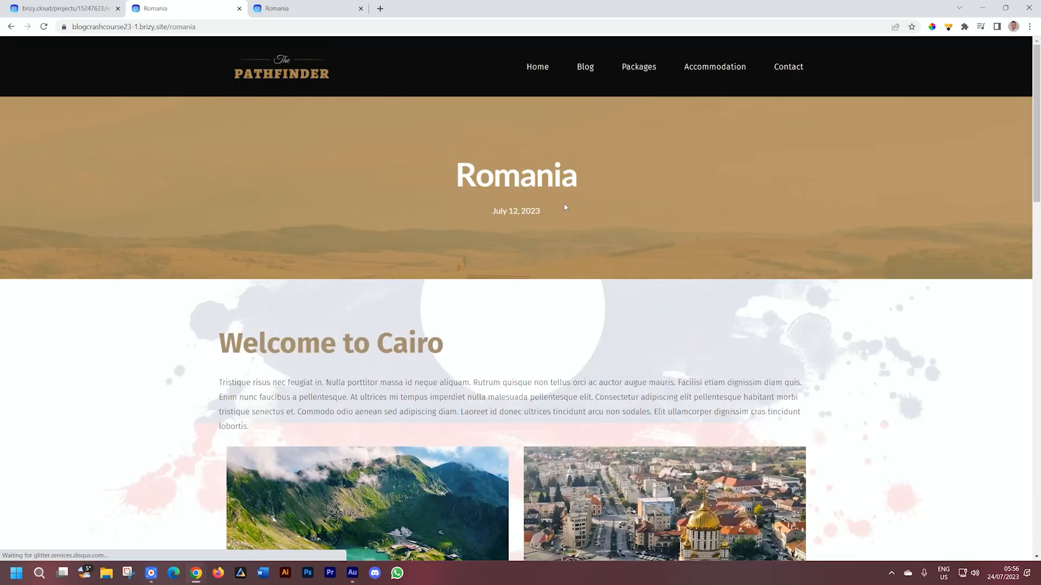
{"action": "scroll", "coordinate": [616, 210], "scroll_direction": "down", "scroll_amount": 1}
{"action": "scroll", "coordinate": [616, 206], "scroll_direction": "down", "scroll_amount": 6}
{"action": "scroll", "coordinate": [616, 206], "scroll_direction": "down", "scroll_amount": 1}
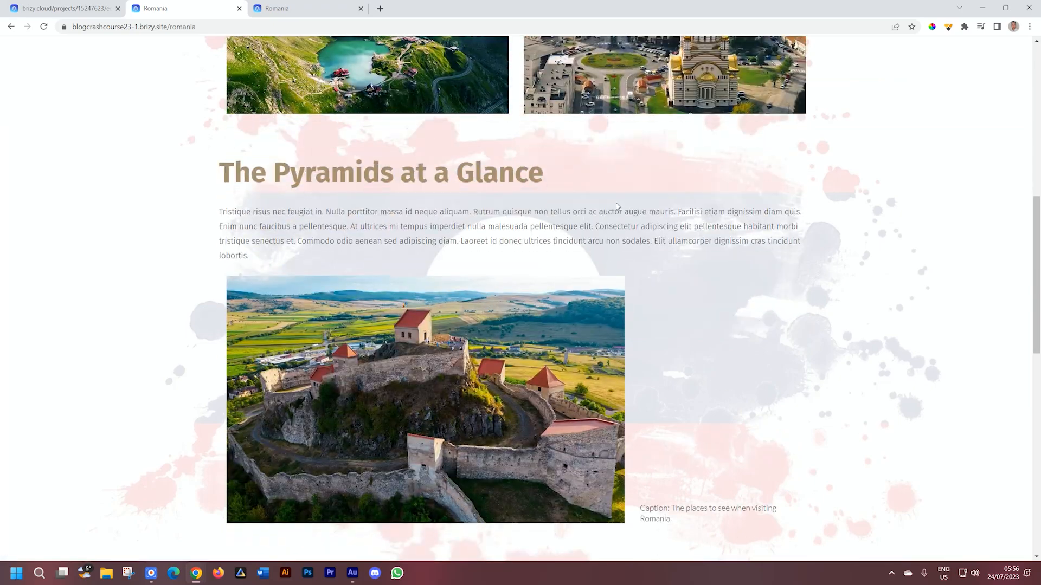
{"action": "scroll", "coordinate": [617, 207], "scroll_direction": "down", "scroll_amount": 4}
{"action": "scroll", "coordinate": [616, 207], "scroll_direction": "down", "scroll_amount": 3}
{"action": "scroll", "coordinate": [616, 207], "scroll_direction": "up", "scroll_amount": 10}
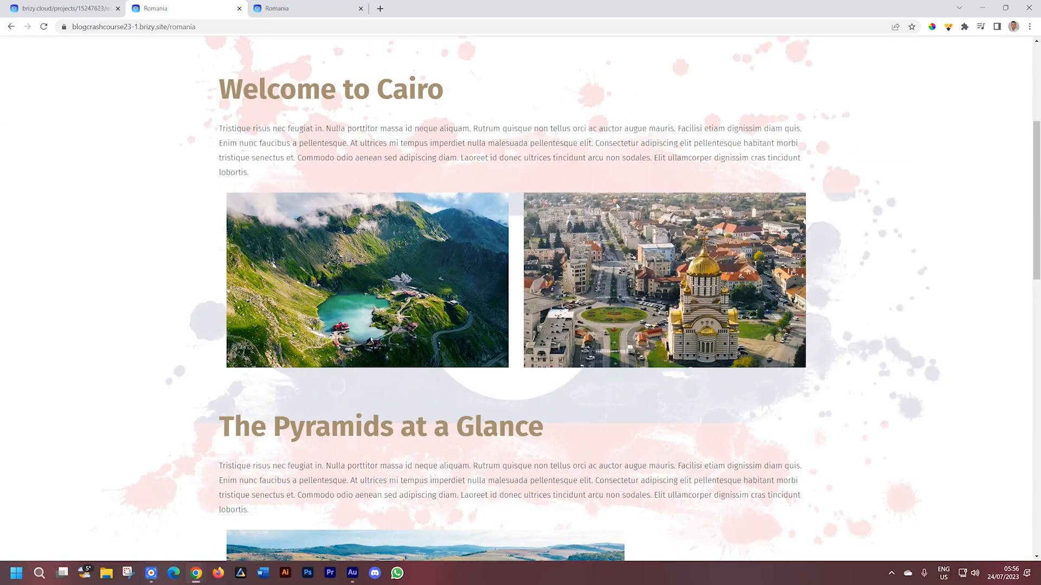